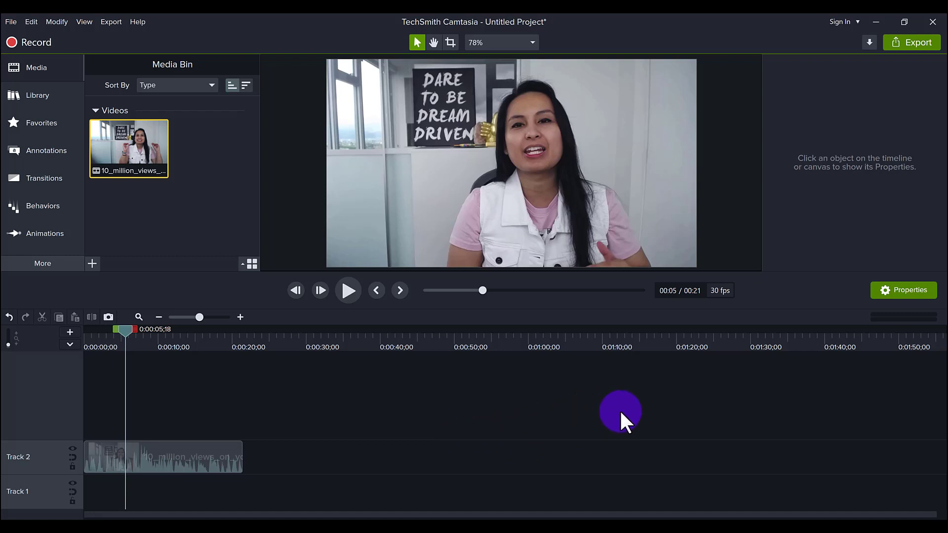
# Step: Select the 10_million_views webcam clip and switch to the Crop tool
pyautogui.click(179, 464)
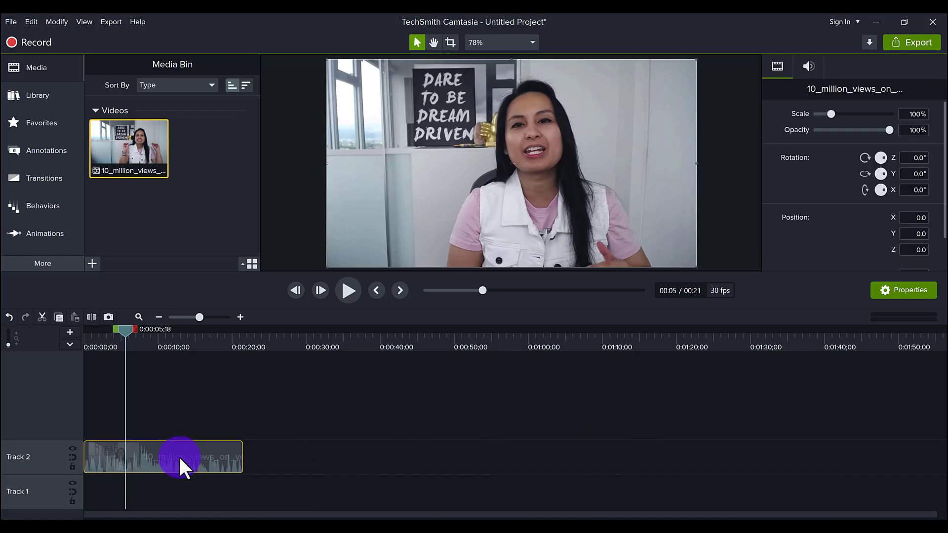
pyautogui.click(448, 43)
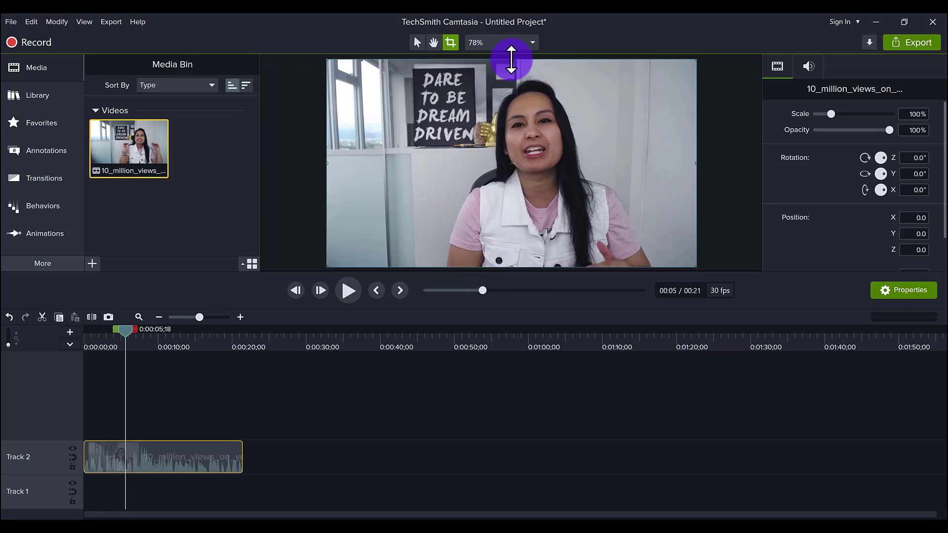
# Step: Crop the video's top, bottom, left and right edges inward
pyautogui.moveTo(511, 60); pyautogui.dragTo(478, 74)
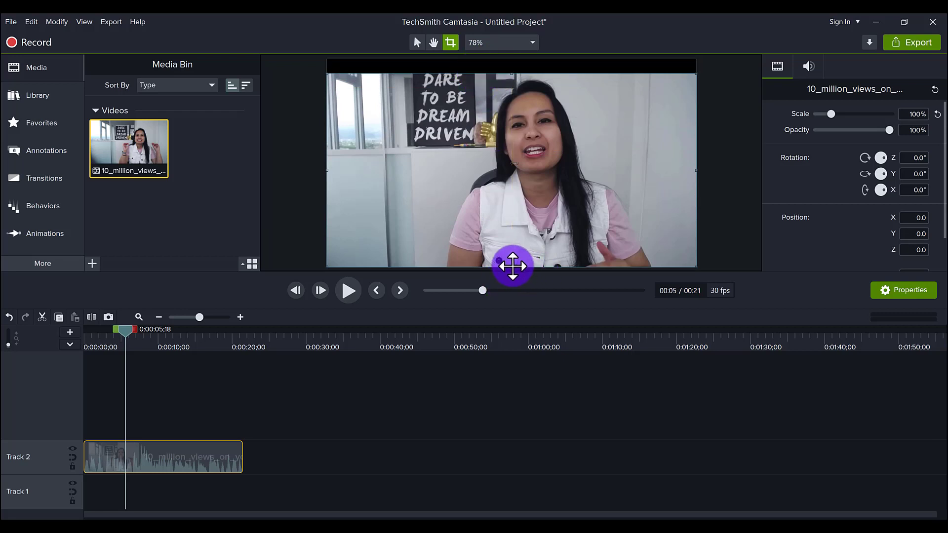
pyautogui.moveTo(512, 266); pyautogui.dragTo(511, 256)
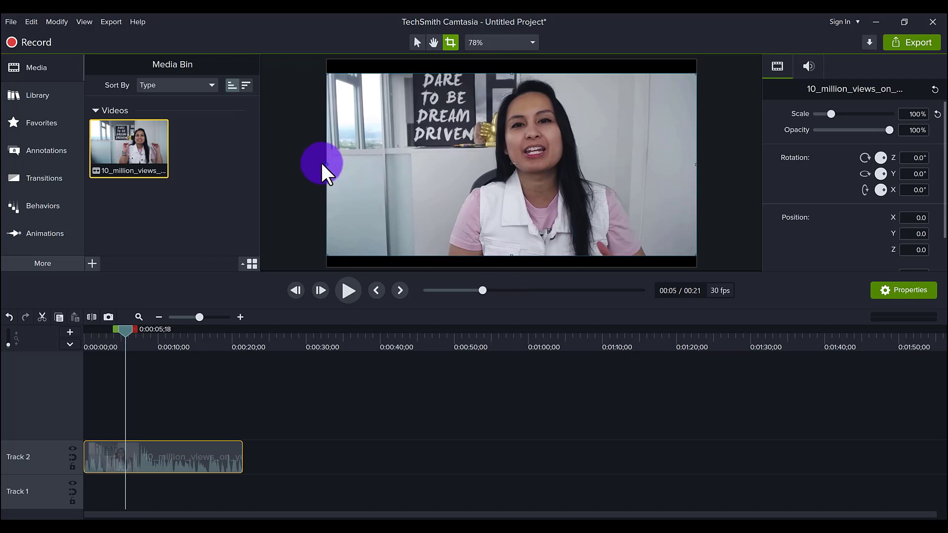
pyautogui.moveTo(325, 164); pyautogui.dragTo(438, 168)
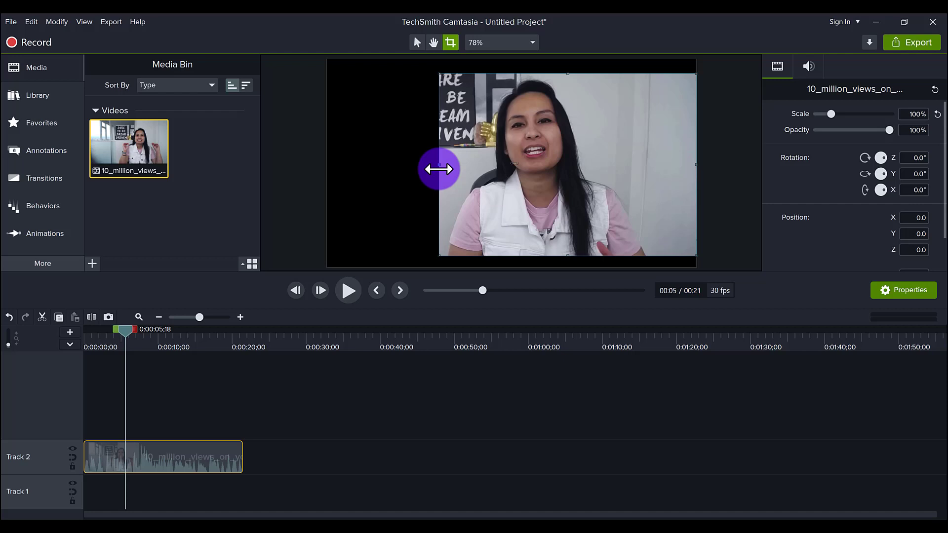
pyautogui.moveTo(696, 166); pyautogui.dragTo(637, 178)
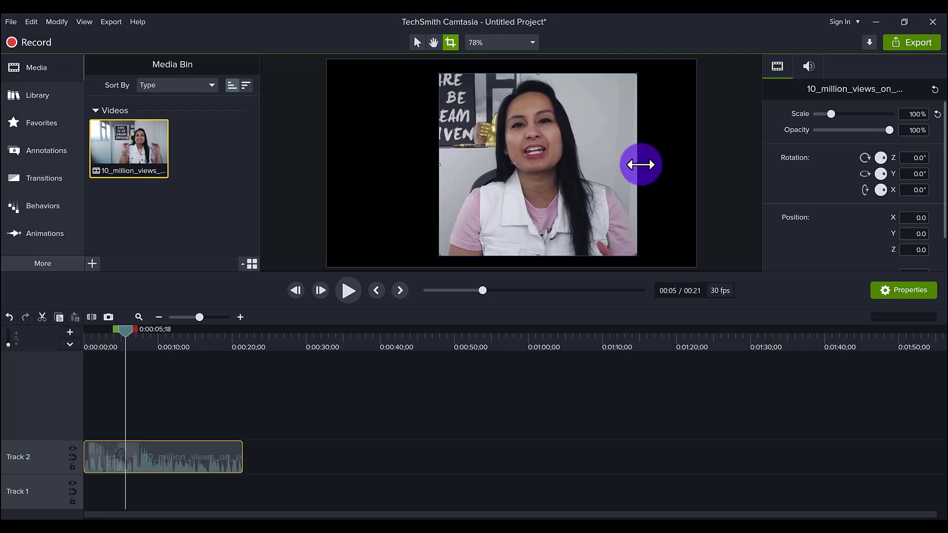
# Step: Drag all four crop edges back out so the video fills the whole frame
pyautogui.moveTo(637, 164); pyautogui.dragTo(696, 163)
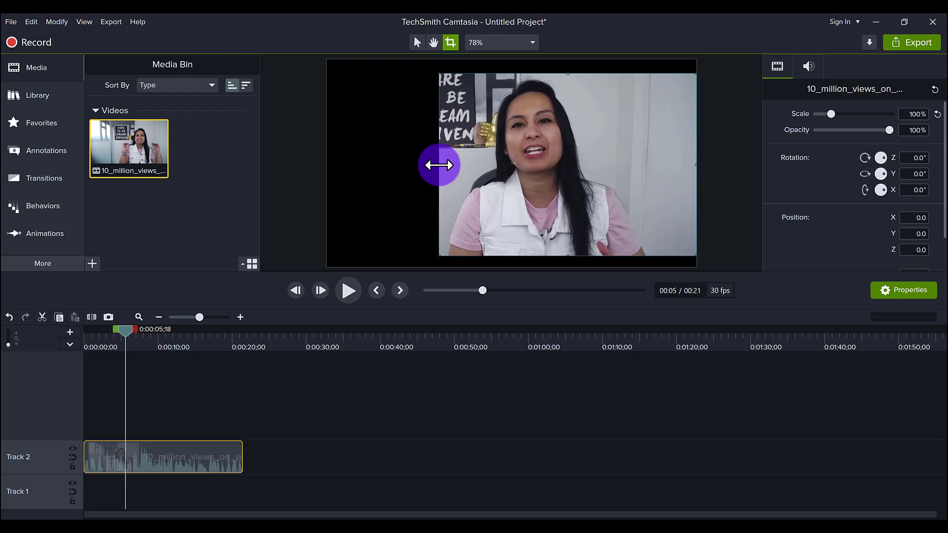
pyautogui.moveTo(410, 168); pyautogui.dragTo(329, 164)
pyautogui.moveTo(510, 74); pyautogui.dragTo(511, 59)
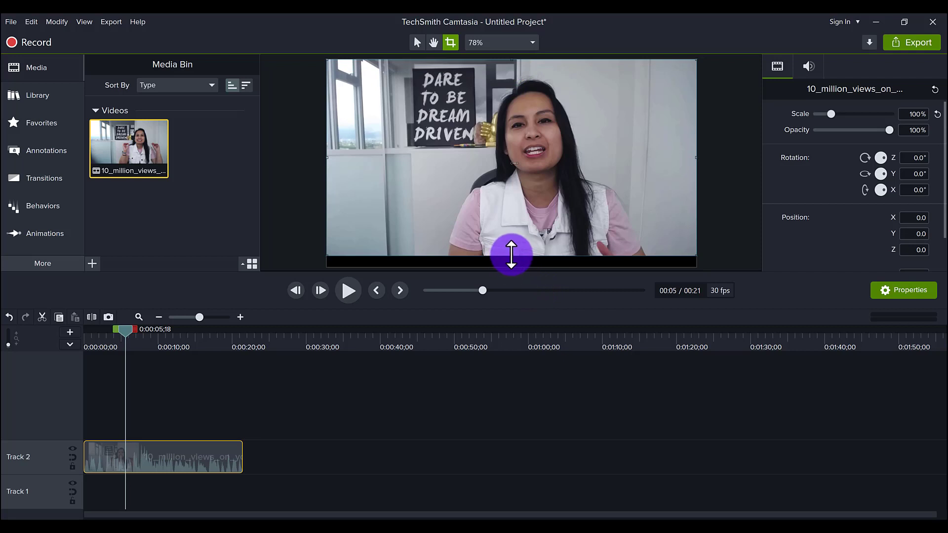
pyautogui.moveTo(511, 255); pyautogui.dragTo(511, 267)
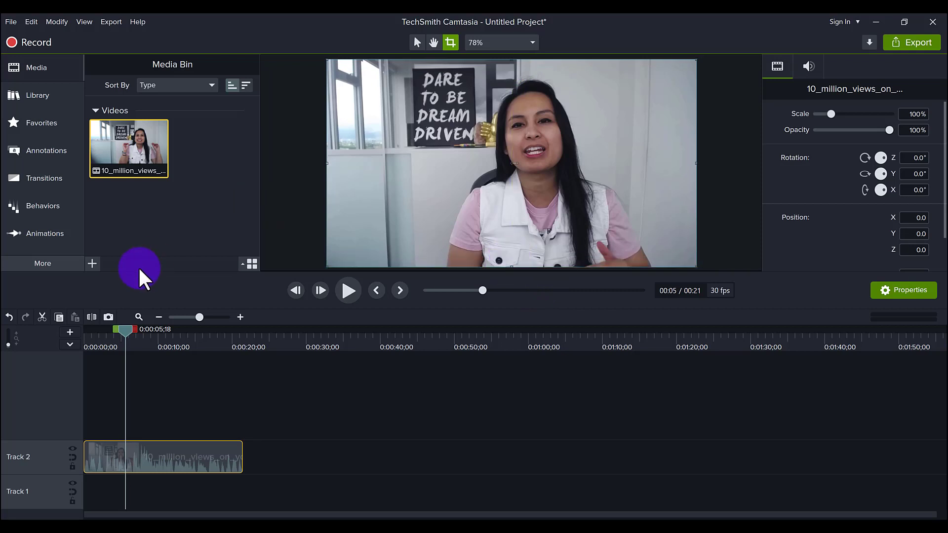
# Step: Star Corner Rounding in Visual Effects, then select it from the Favorites list
pyautogui.click(41, 123)
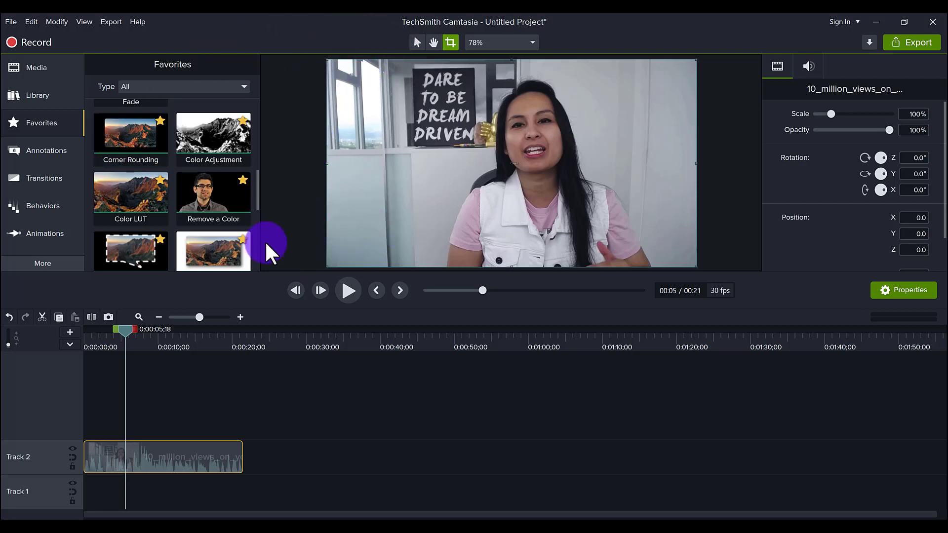
pyautogui.scroll(2, 110, 184)
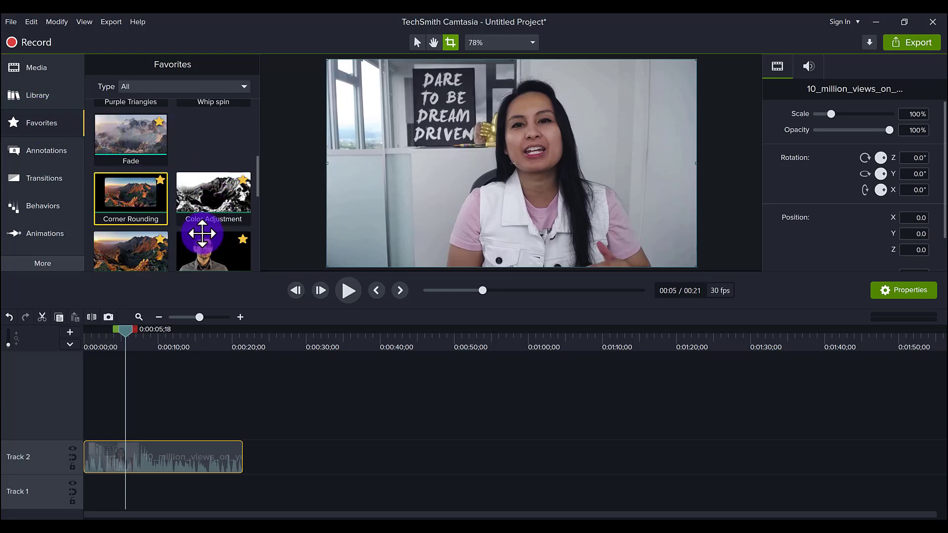
pyautogui.click(44, 263)
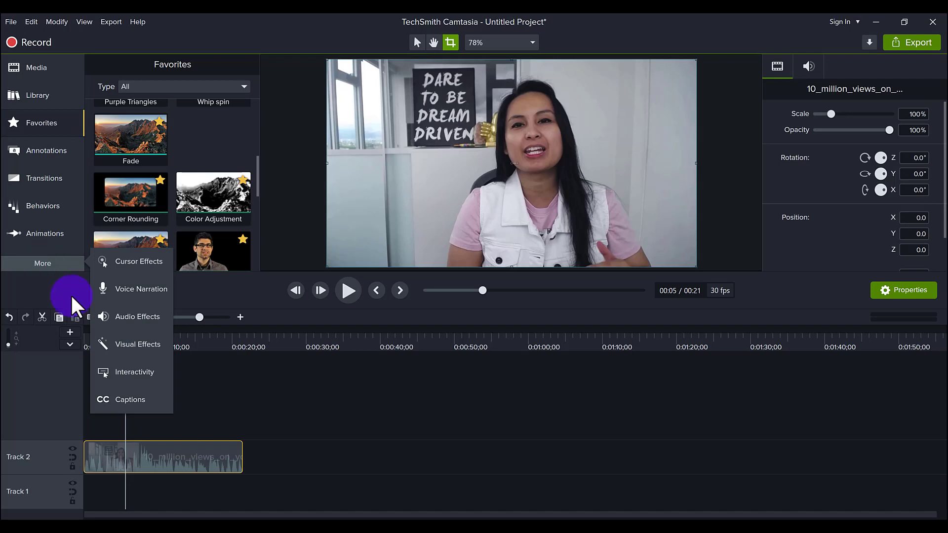
pyautogui.click(120, 344)
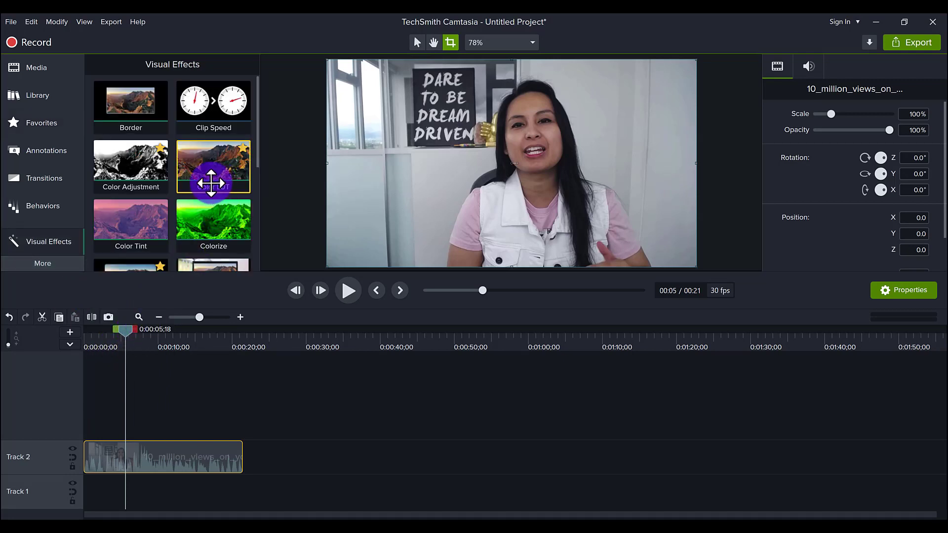
pyautogui.scroll(-3, 201, 181)
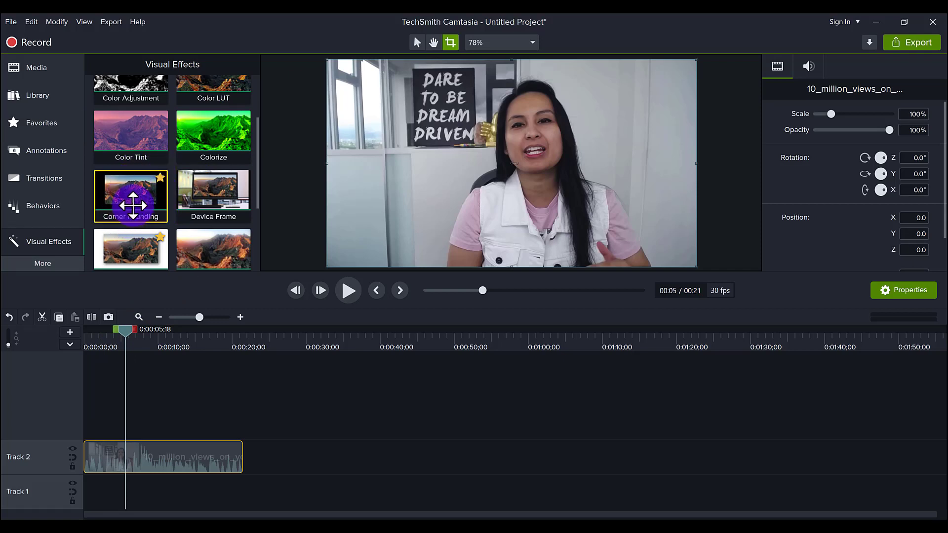
pyautogui.click(160, 179)
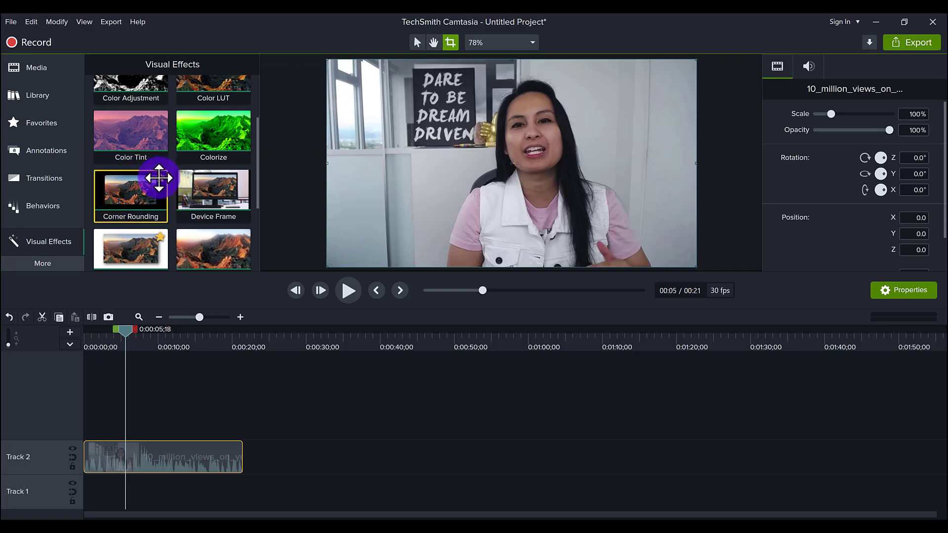
pyautogui.click(39, 124)
pyautogui.click(131, 195)
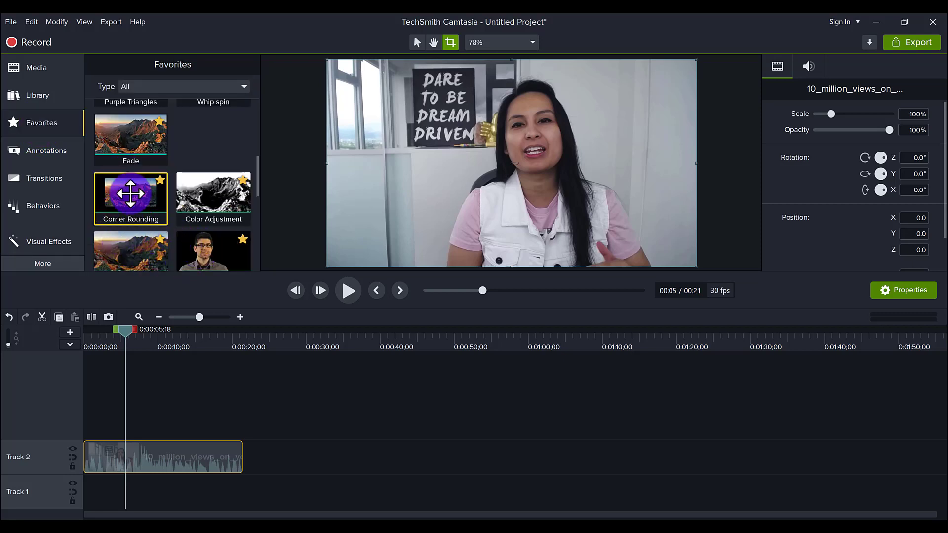
# Step: Apply Corner Rounding to the Track 2 clip and scale the video to 1,670 × 939.4
pyautogui.moveTo(131, 193); pyautogui.dragTo(157, 455)
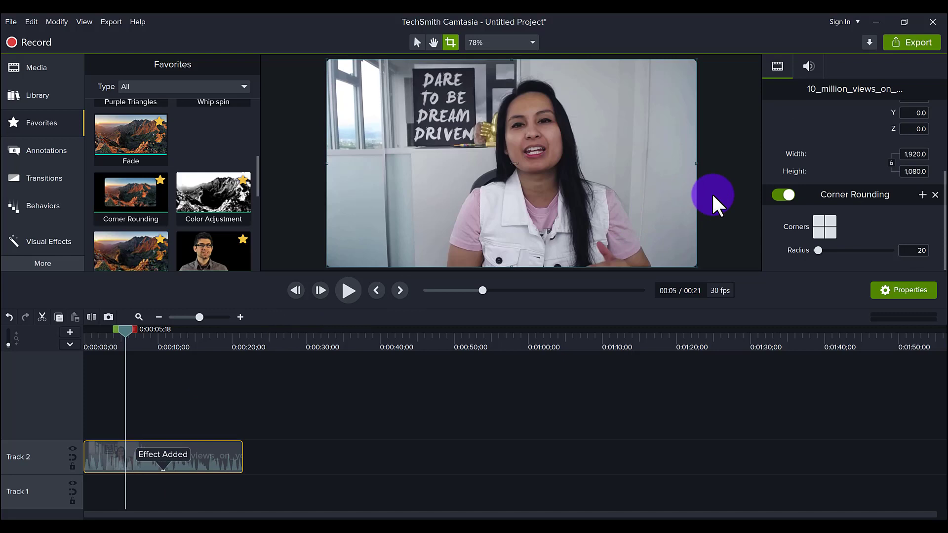
pyautogui.click(727, 190)
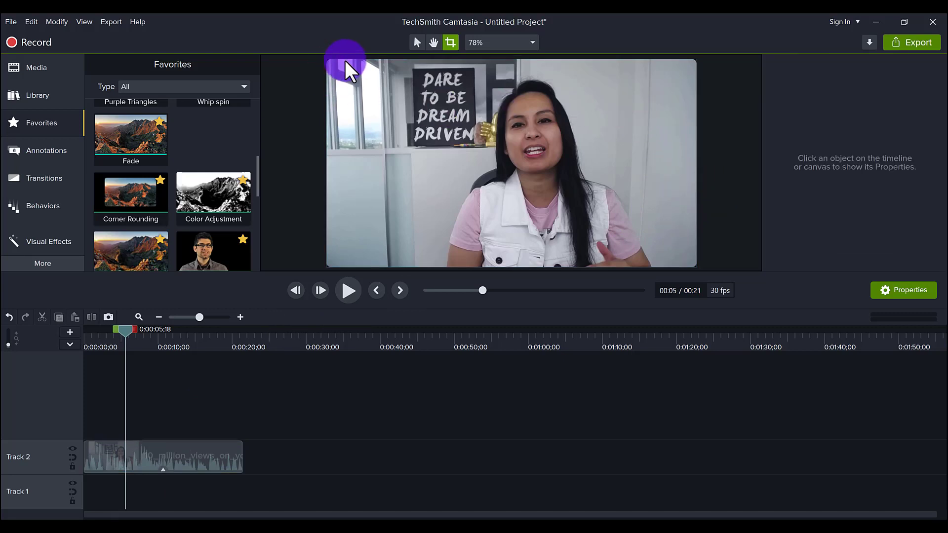
pyautogui.click(356, 88)
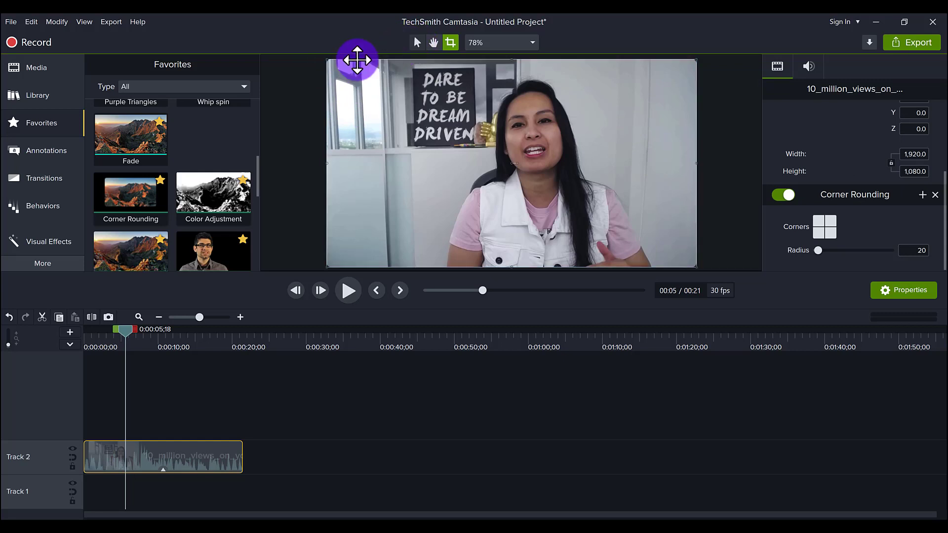
pyautogui.moveTo(323, 56); pyautogui.dragTo(370, 102)
pyautogui.moveTo(438, 163); pyautogui.dragTo(431, 158)
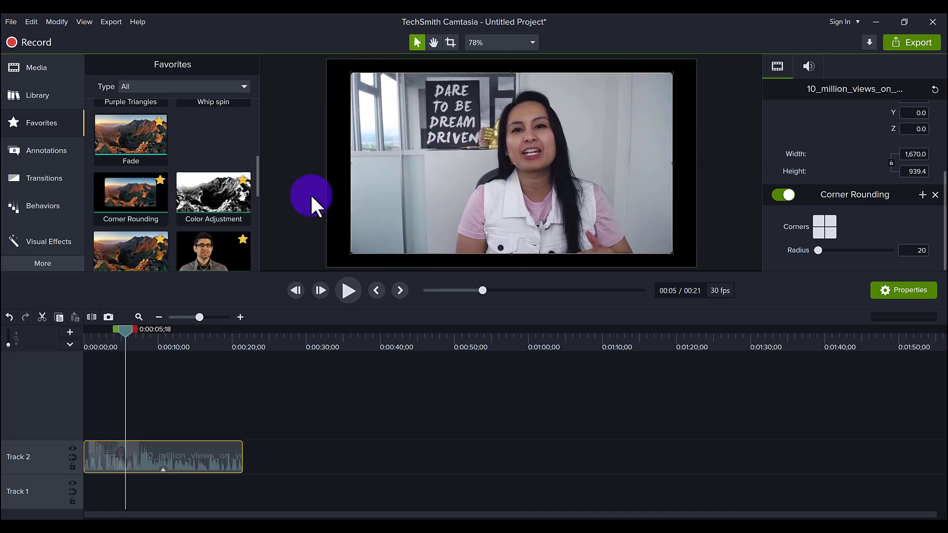
pyautogui.click(311, 196)
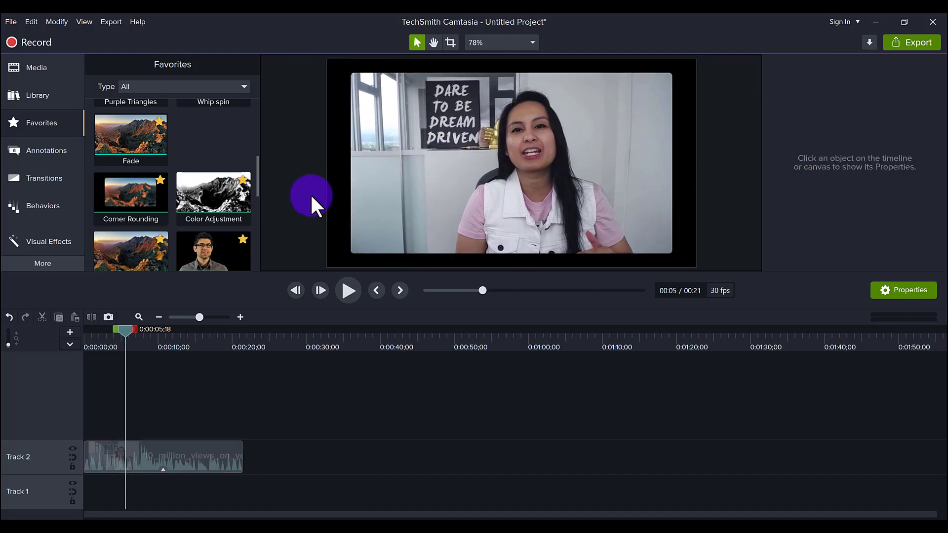
pyautogui.click(463, 195)
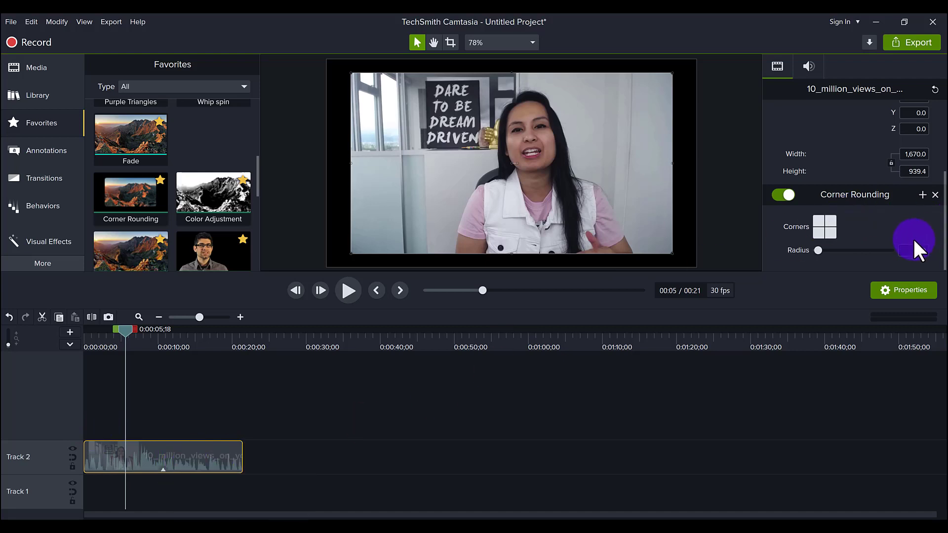
# Step: Raise the Corner Rounding radius to 105 and preview the rounded corners
pyautogui.click(808, 239)
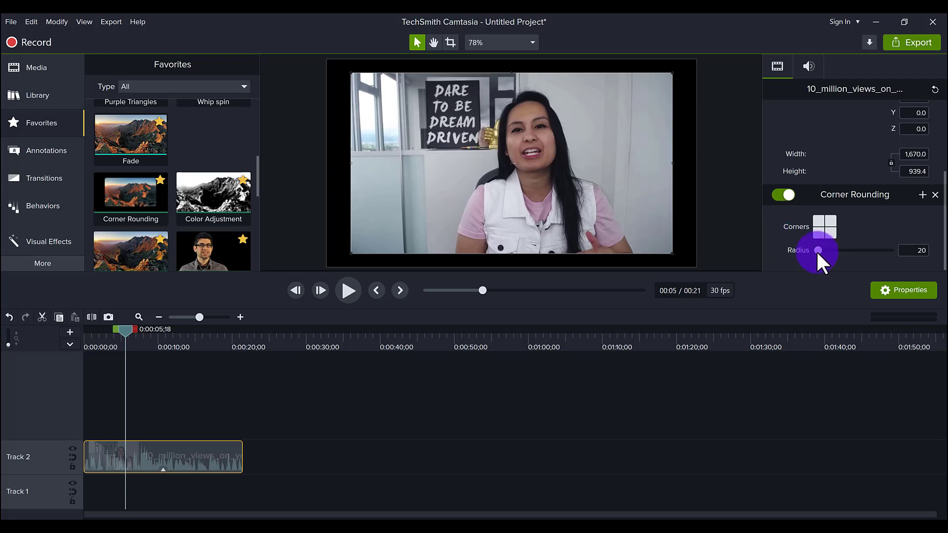
pyautogui.moveTo(817, 251); pyautogui.dragTo(822, 251)
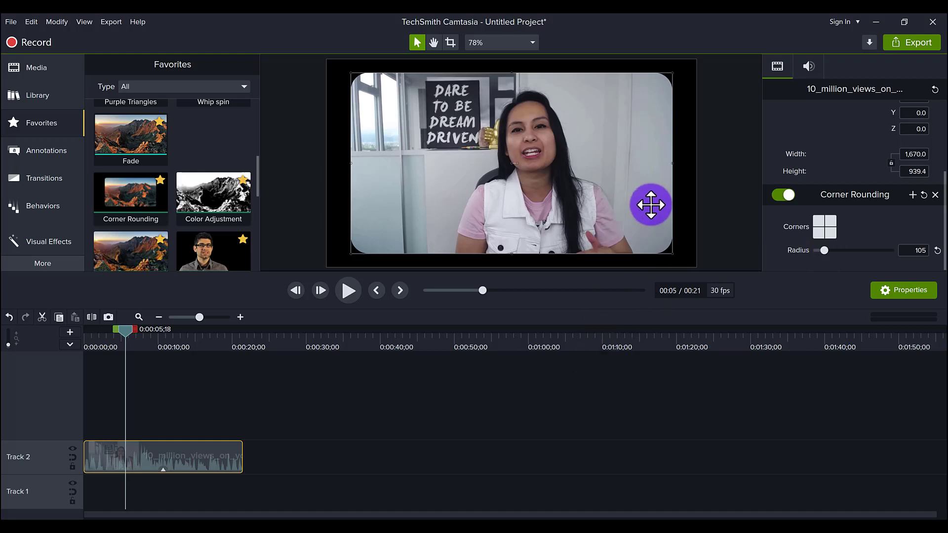
pyautogui.click(688, 175)
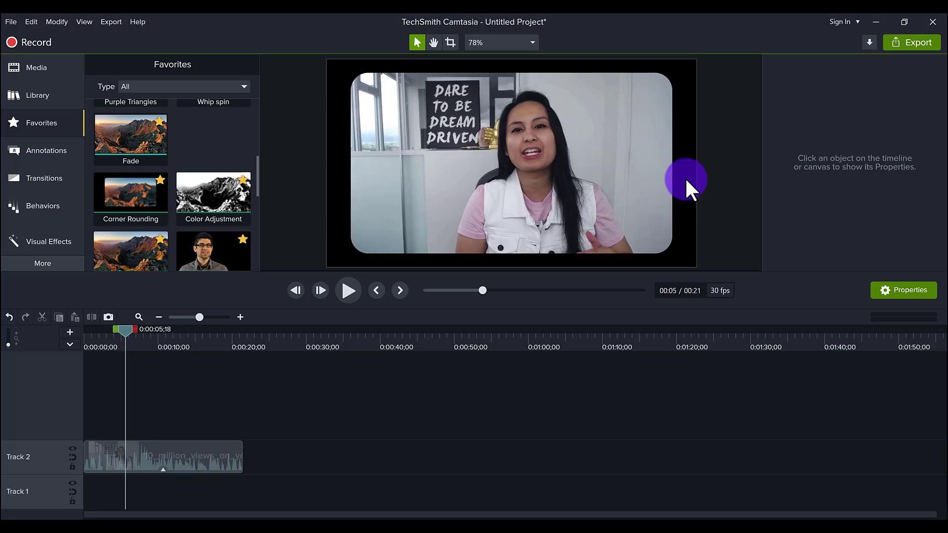
pyautogui.click(171, 456)
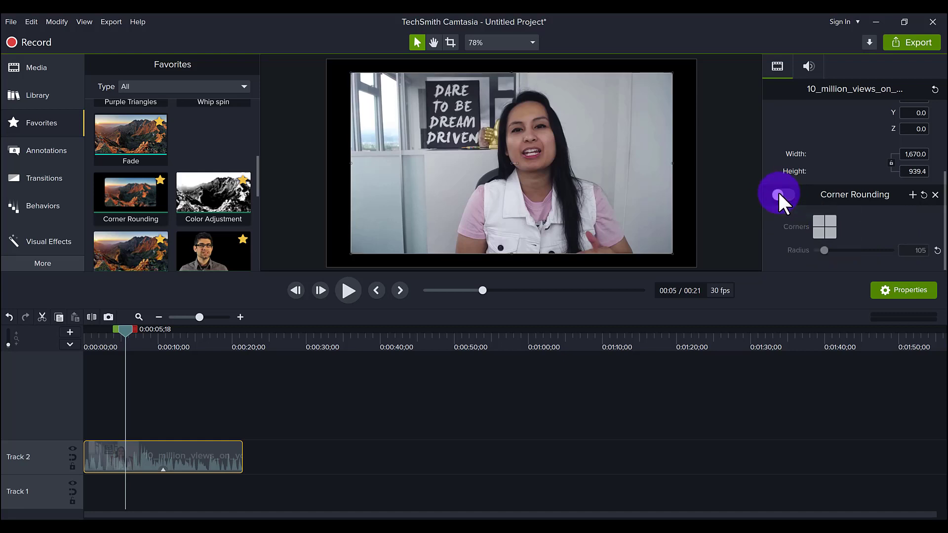
pyautogui.click(687, 200)
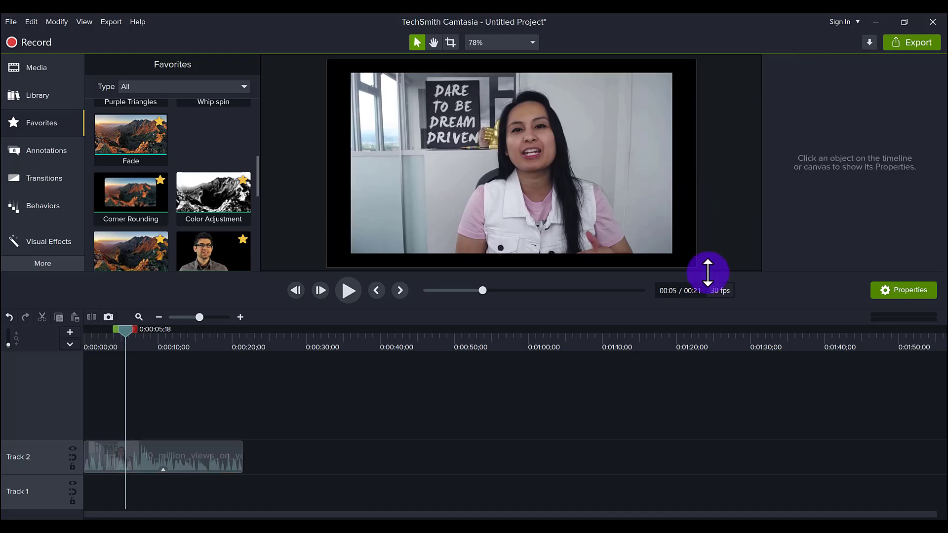
# Step: Re-enable Corner Rounding and lower its radius from 105 to 61
pyautogui.click(637, 207)
pyautogui.click(788, 195)
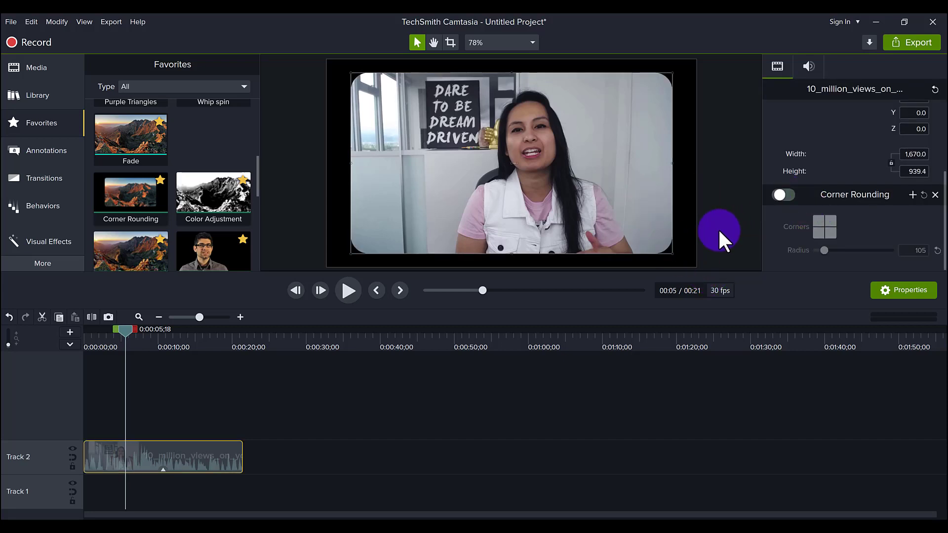
pyautogui.click(709, 215)
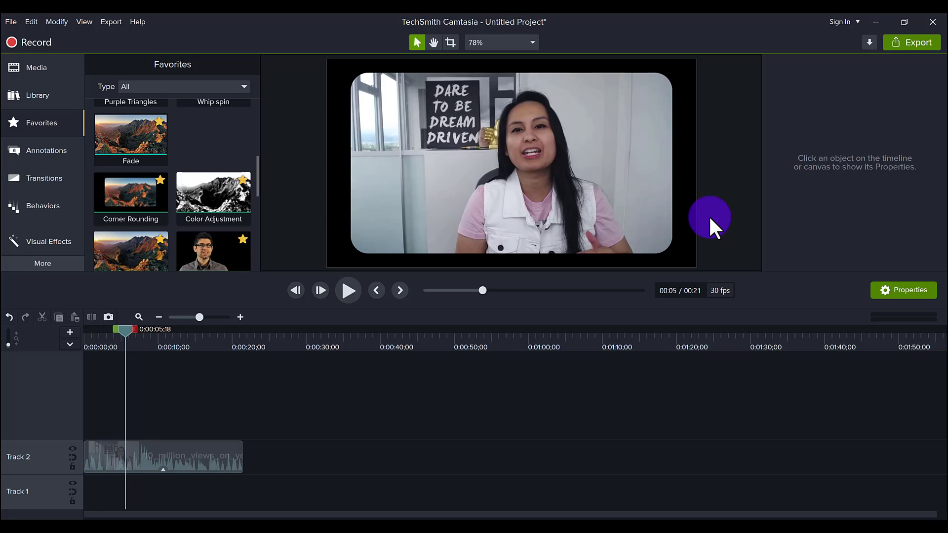
pyautogui.click(639, 222)
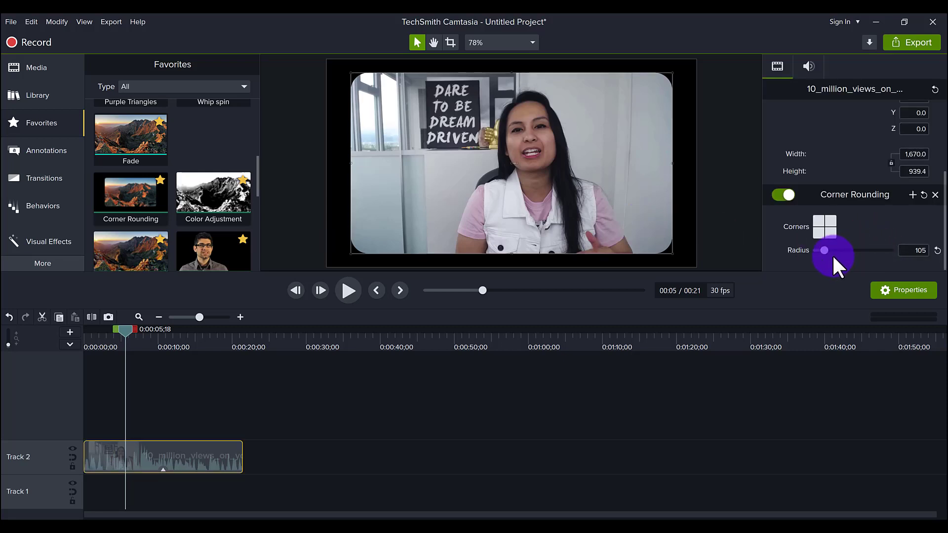
pyautogui.moveTo(823, 250); pyautogui.dragTo(820, 251)
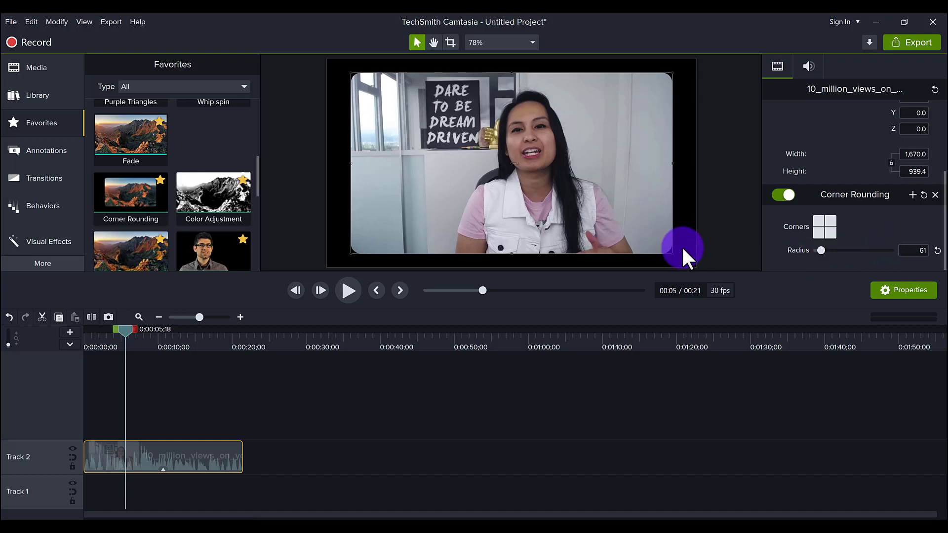
pyautogui.click(682, 230)
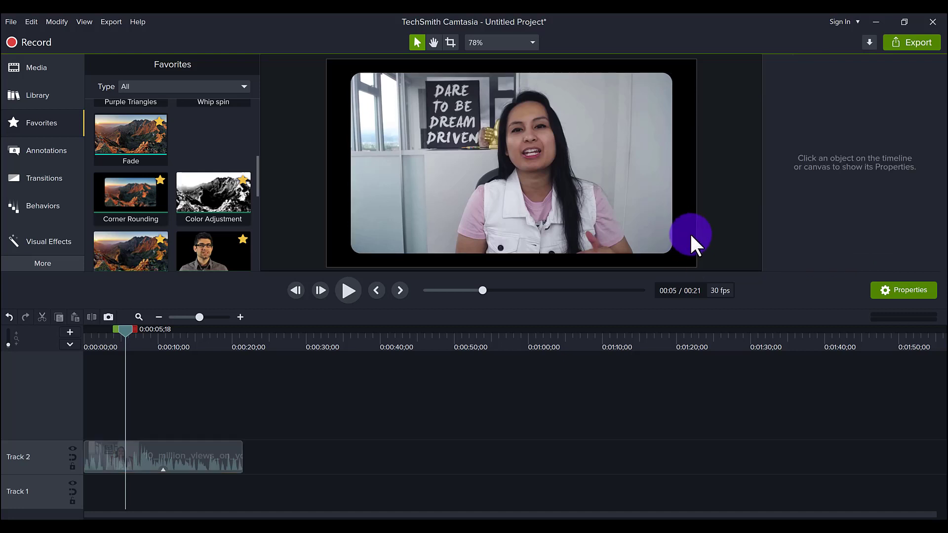
pyautogui.click(667, 222)
pyautogui.moveTo(822, 249); pyautogui.dragTo(890, 247)
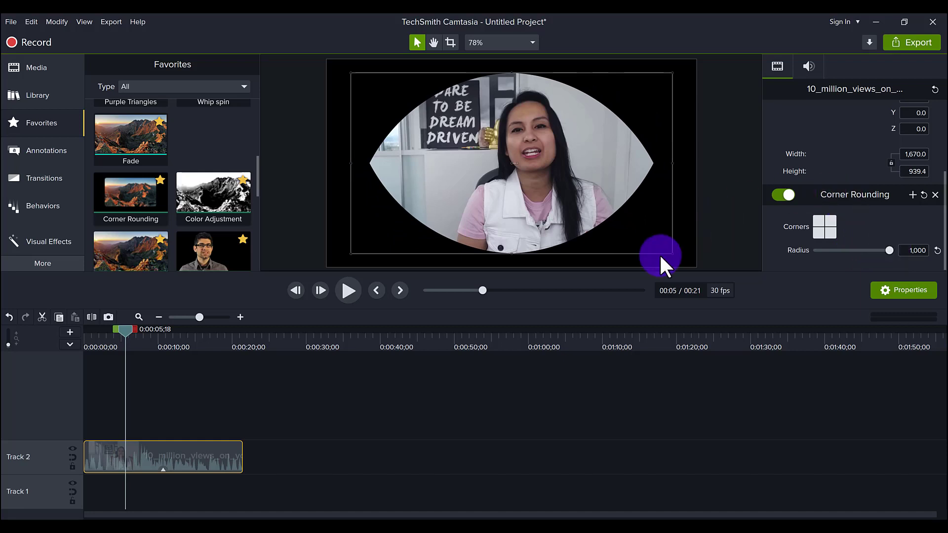
pyautogui.click(679, 223)
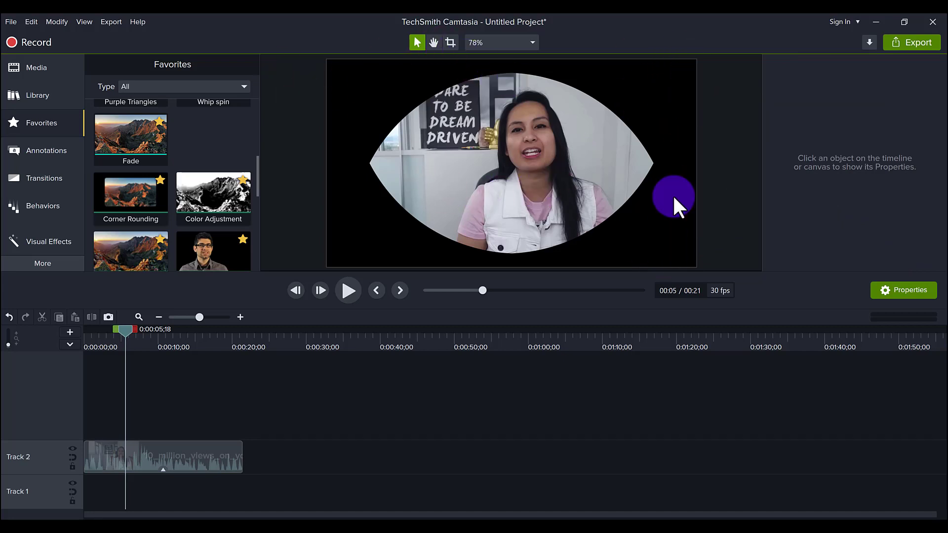
pyautogui.click(524, 184)
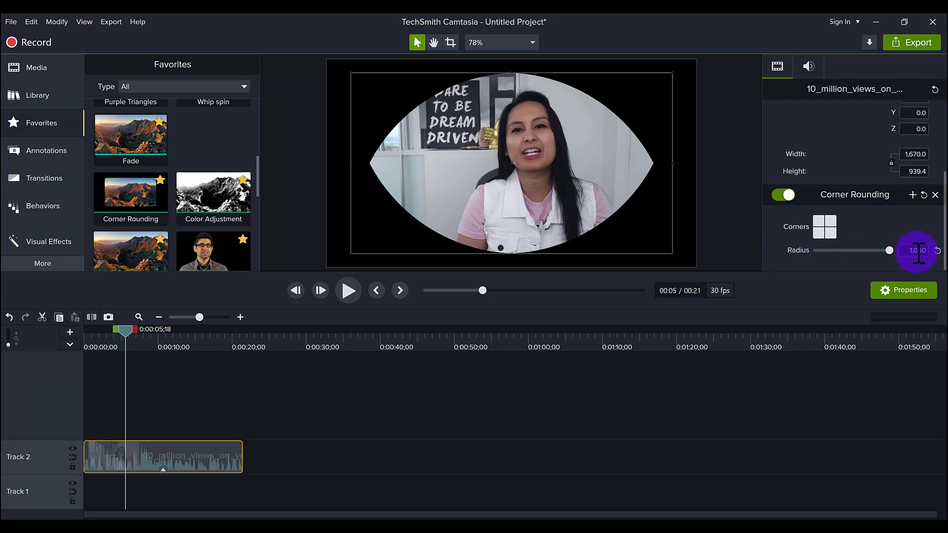
pyautogui.moveTo(889, 252); pyautogui.dragTo(857, 249)
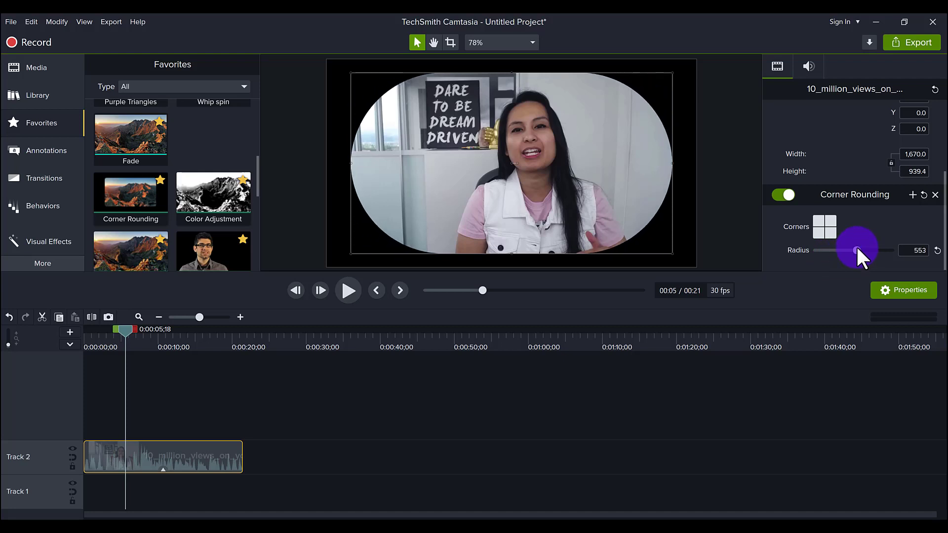
pyautogui.click(719, 226)
pyautogui.click(599, 211)
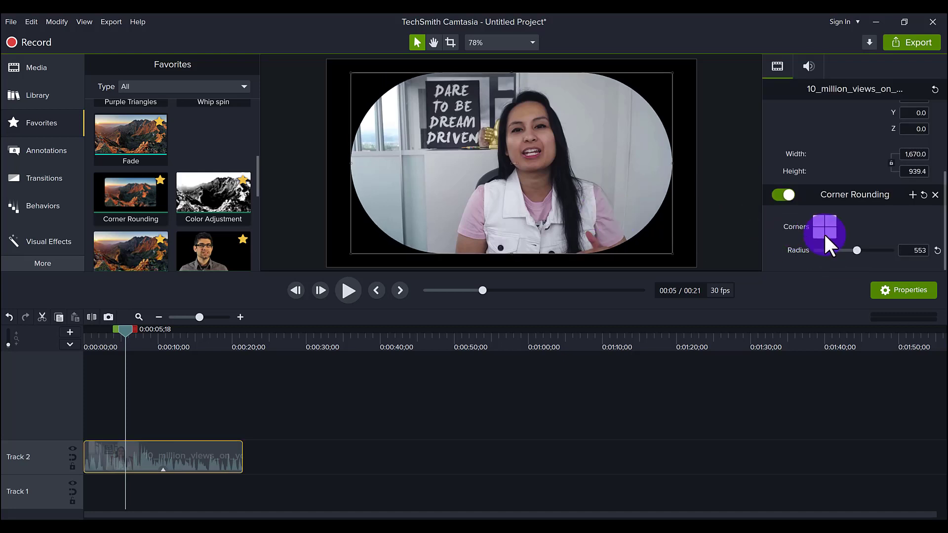
pyautogui.moveTo(856, 249); pyautogui.dragTo(821, 249)
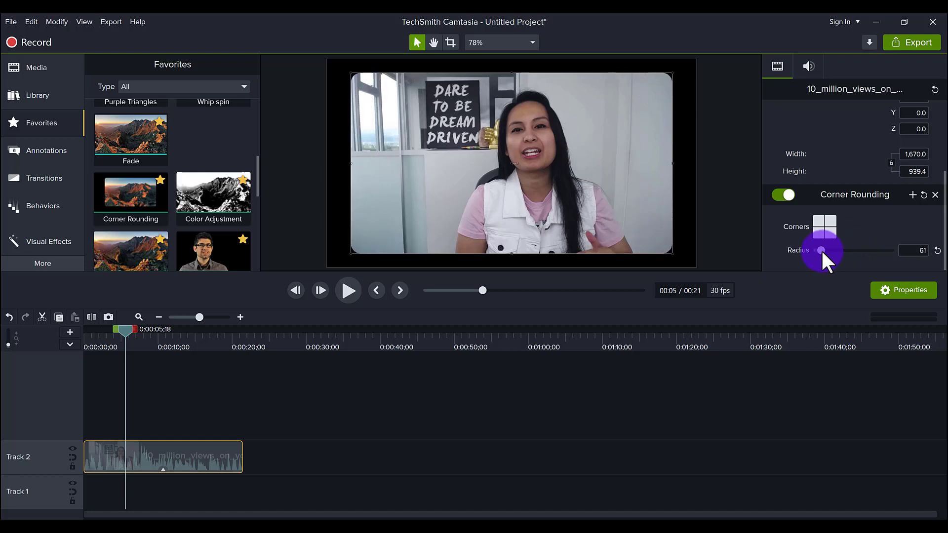
pyautogui.click(689, 228)
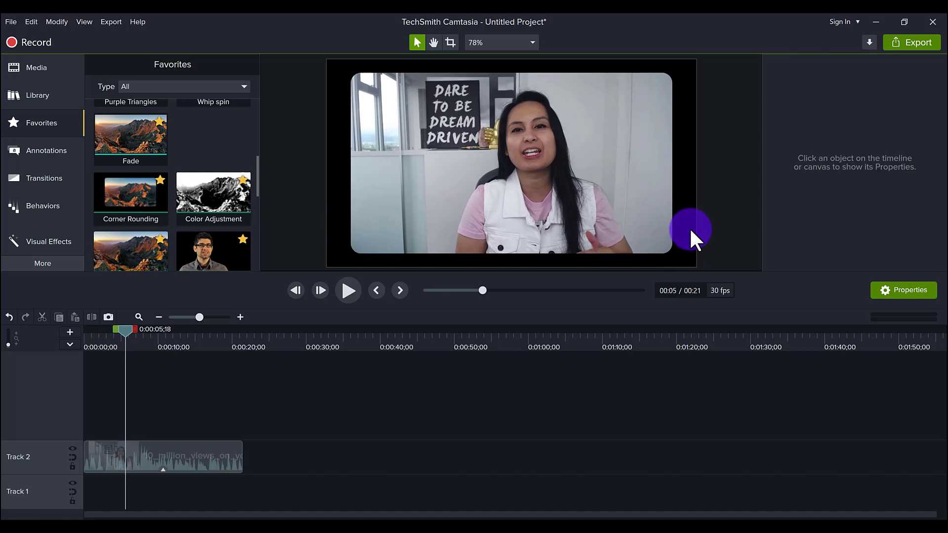
# Step: Delete the Corner Rounding effect and move the webcam clip from Track 2 to Track 1
pyautogui.click(639, 235)
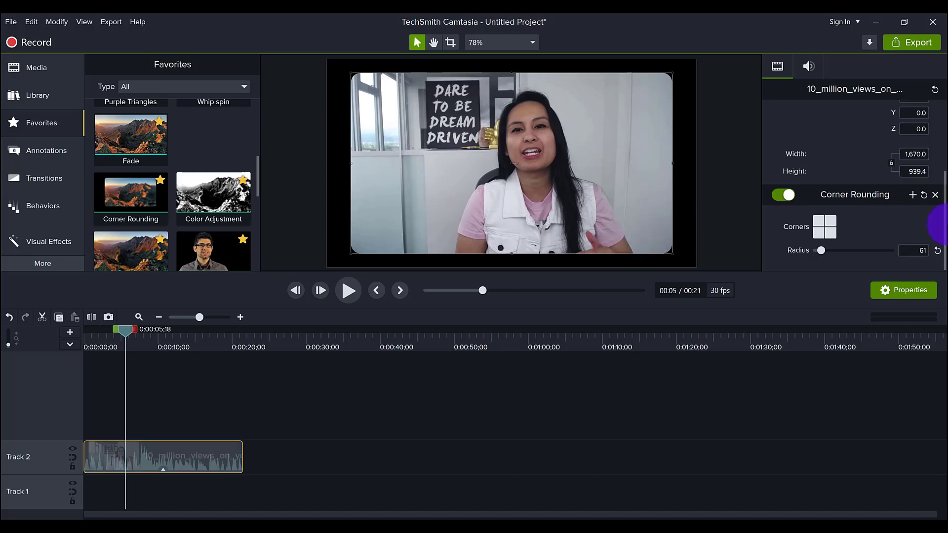
pyautogui.click(935, 195)
pyautogui.scroll(5, 209, 208)
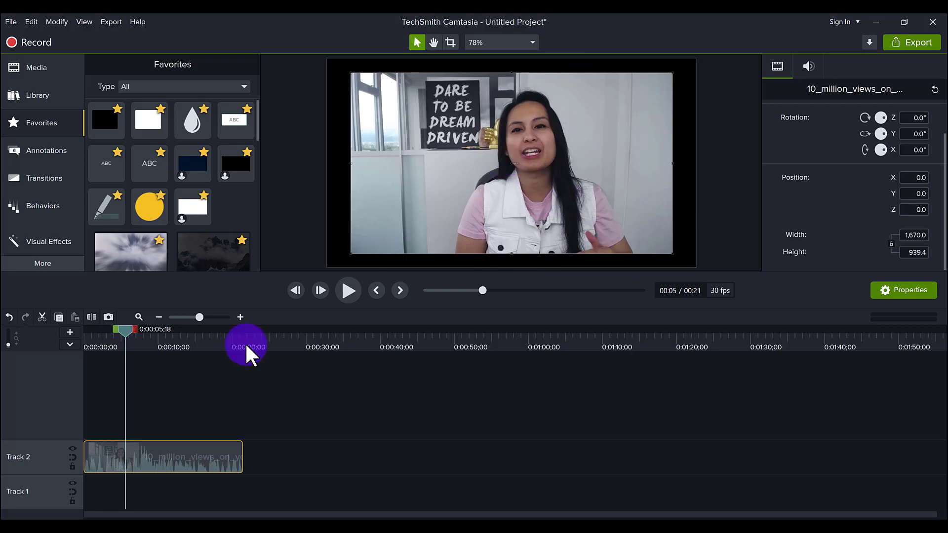
pyautogui.moveTo(203, 455); pyautogui.dragTo(191, 489)
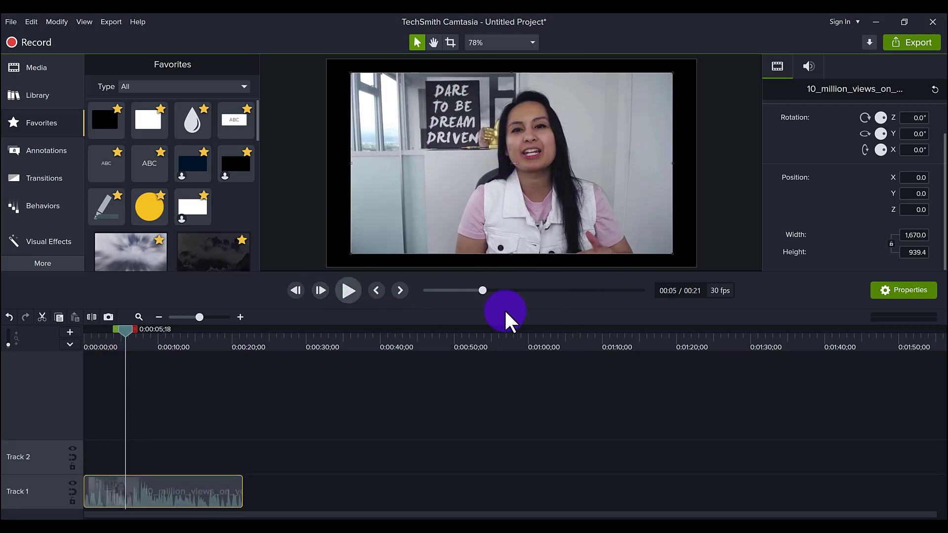
# Step: Show Annotations shapes with the Style filter set to All
pyautogui.click(45, 147)
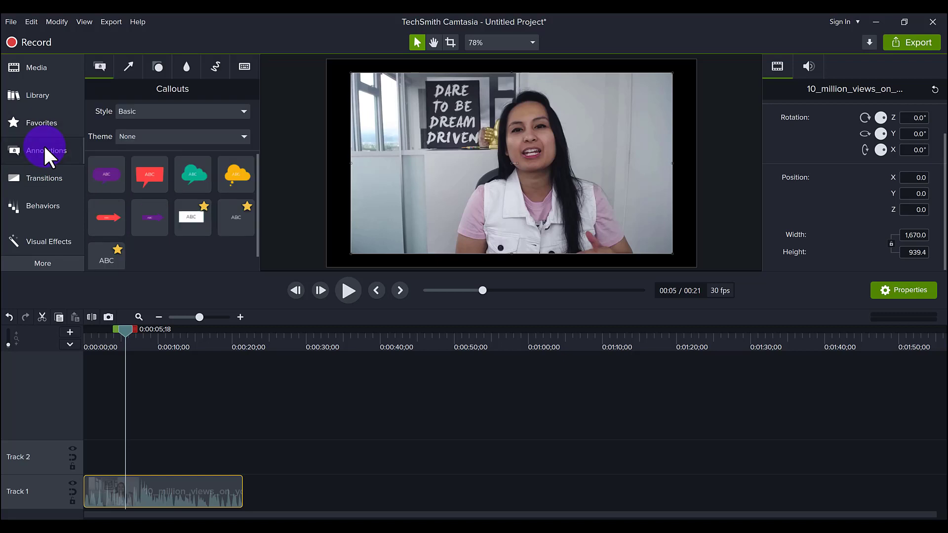
pyautogui.click(158, 66)
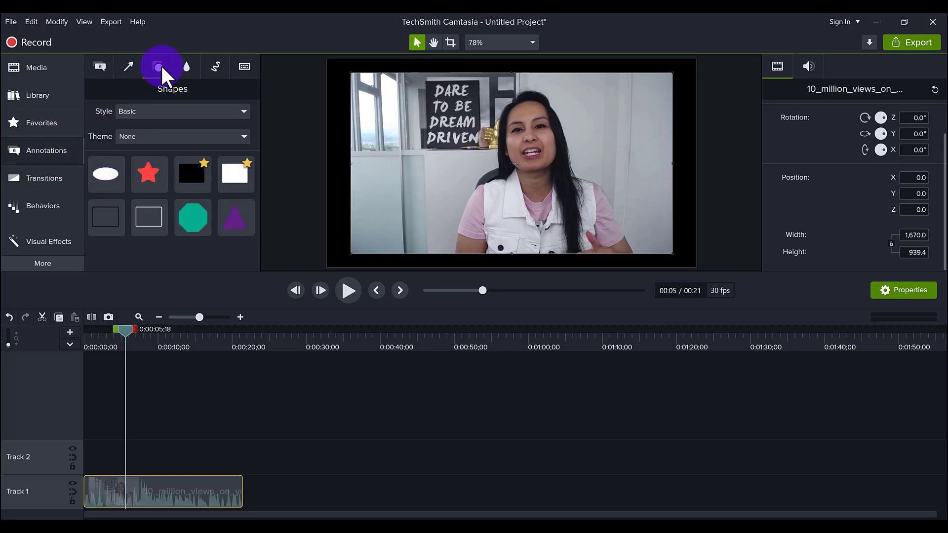
pyautogui.click(159, 110)
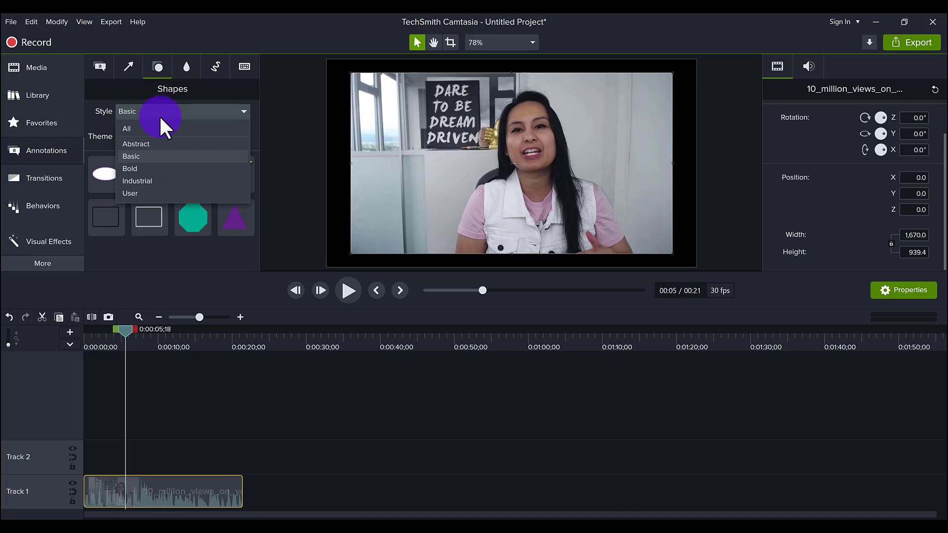
pyautogui.click(158, 126)
pyautogui.scroll(-3, 194, 196)
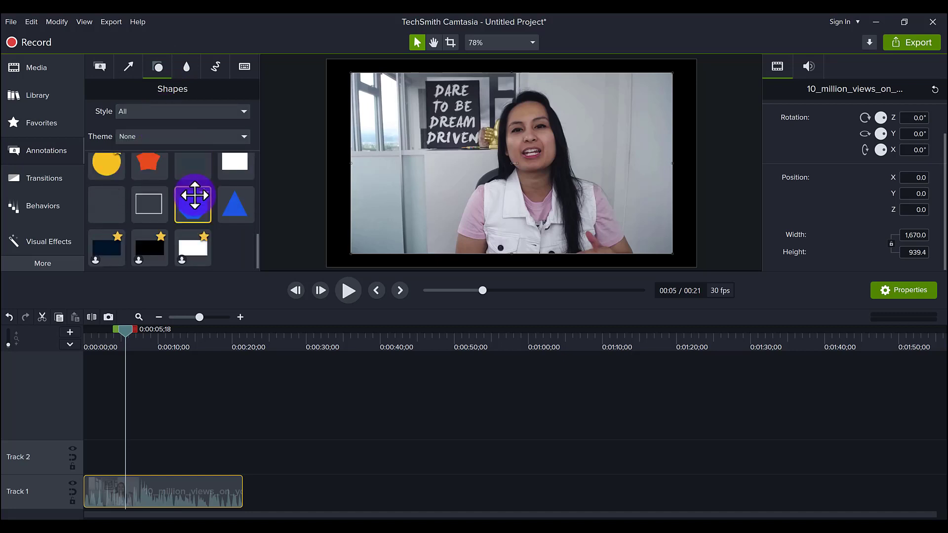
pyautogui.scroll(1, 121, 178)
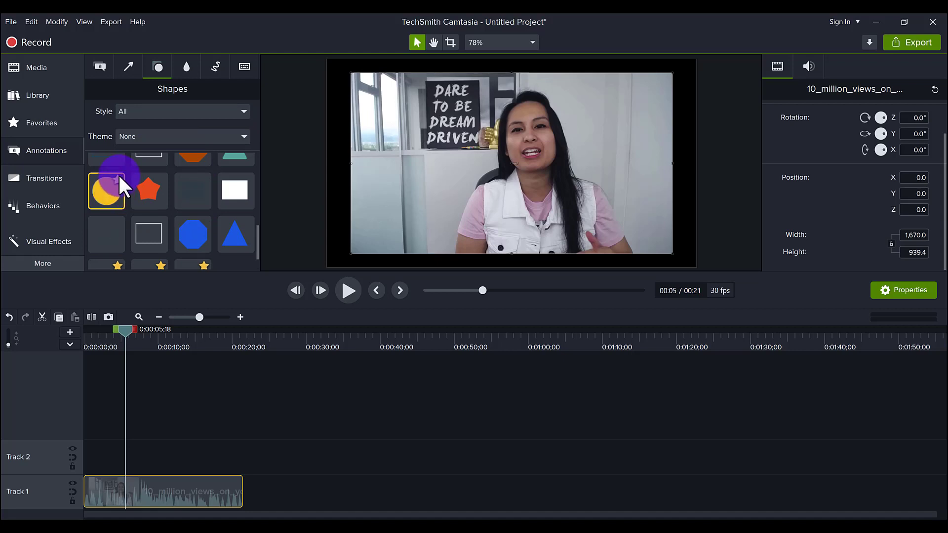
# Step: Add the yellow circle from Favorites to Track 2 and set the playhead to 0:00:01;23
pyautogui.click(35, 123)
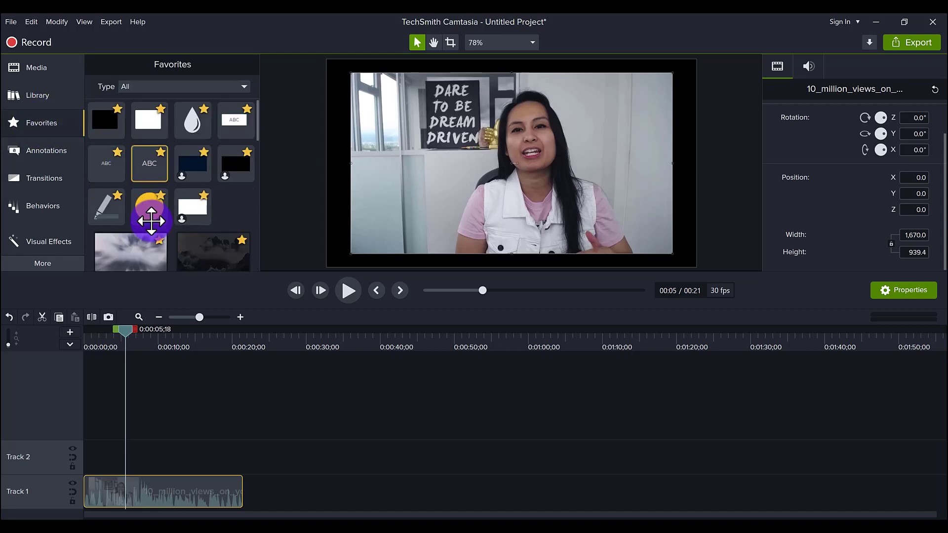
pyautogui.scroll(-1, 151, 200)
pyautogui.moveTo(149, 177); pyautogui.dragTo(76, 457)
pyautogui.moveTo(106, 339); pyautogui.dragTo(97, 339)
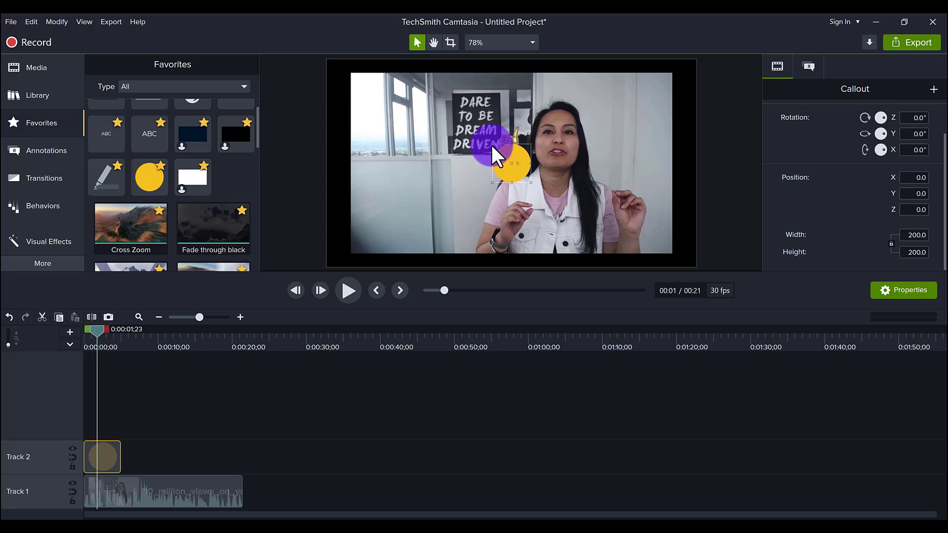
# Step: Resize the yellow circle to 721 × 721 and move it to 220.5, 26.9 over the face
pyautogui.moveTo(492, 144); pyautogui.dragTo(381, 86)
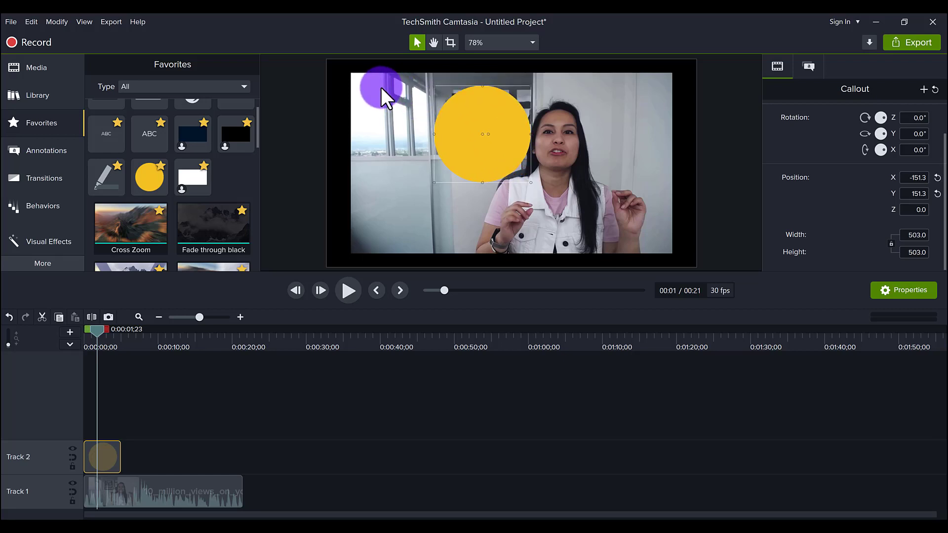
pyautogui.hotkey('ctrl', 'z')
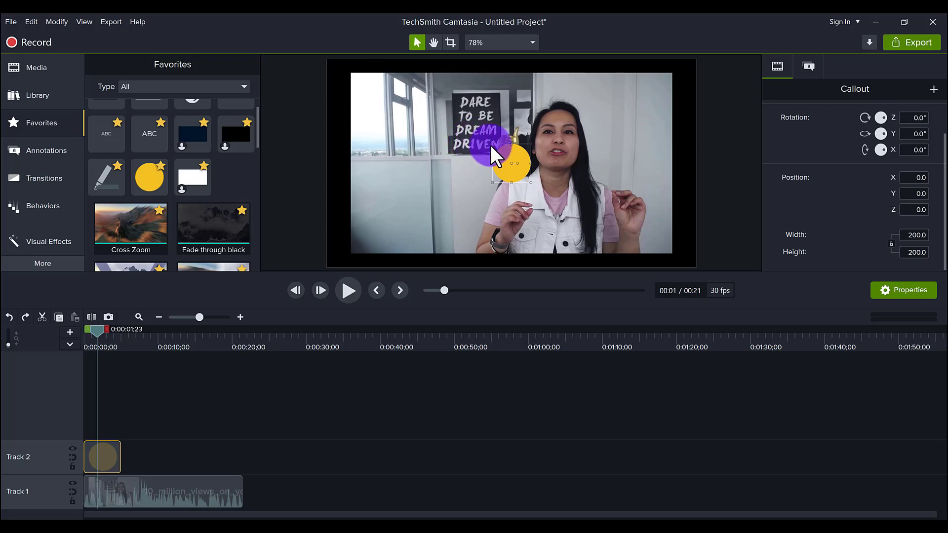
pyautogui.moveTo(491, 146); pyautogui.dragTo(397, 79)
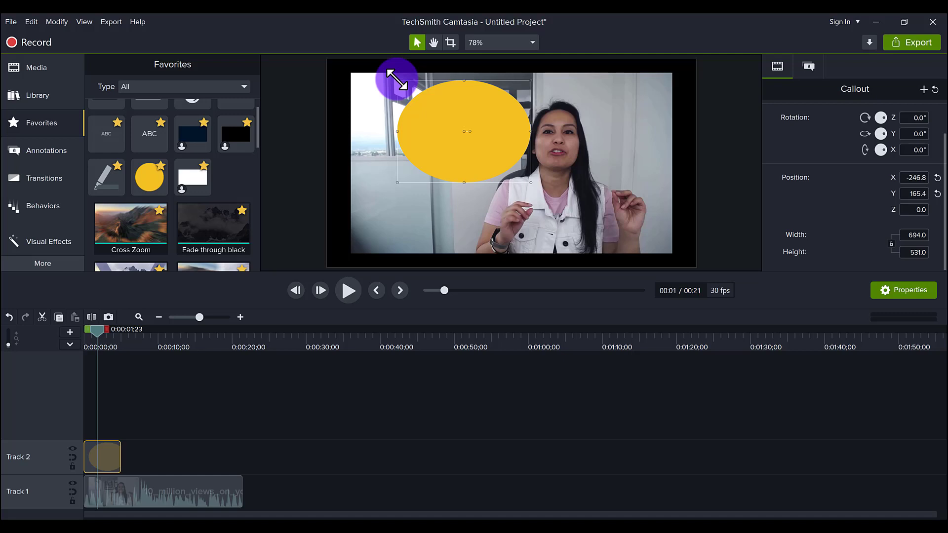
pyautogui.moveTo(396, 79); pyautogui.dragTo(395, 80)
pyautogui.hotkey('ctrl', 'z')
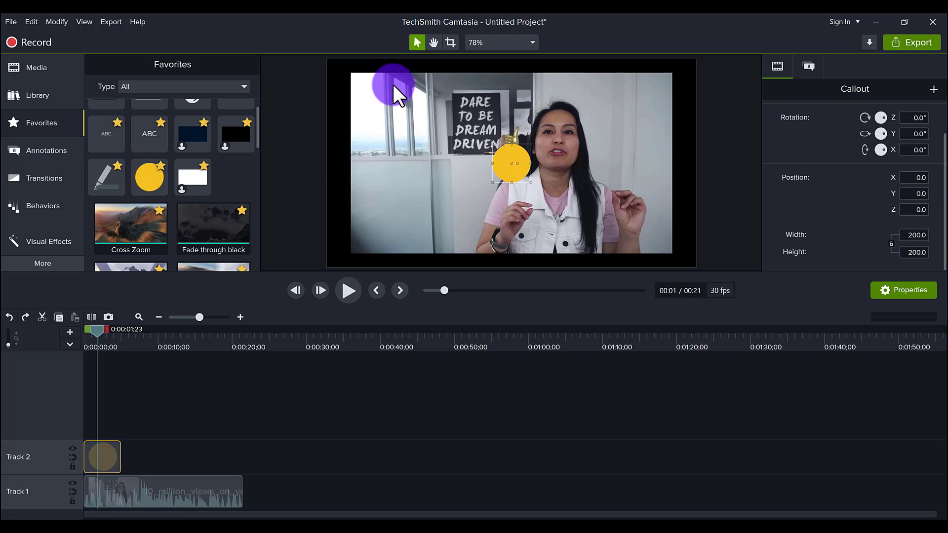
pyautogui.moveTo(491, 143); pyautogui.dragTo(377, 93)
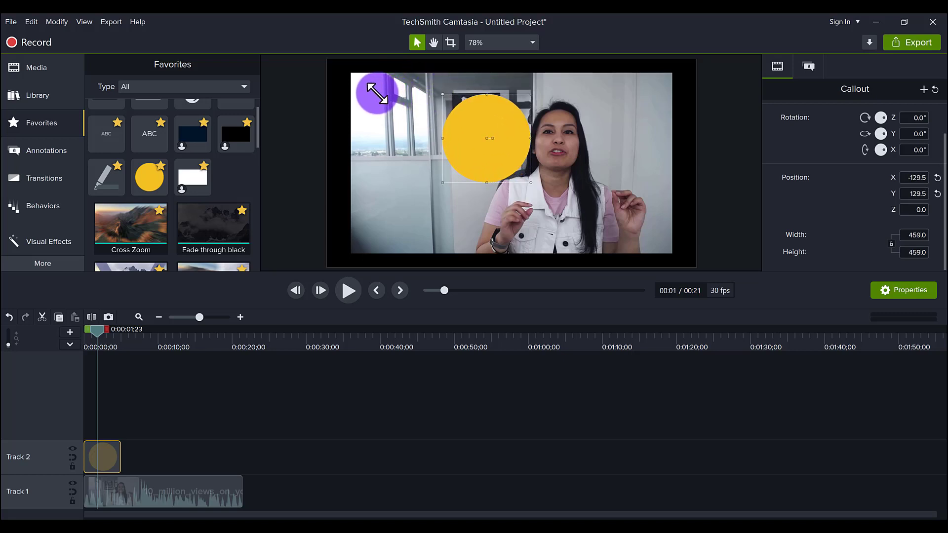
pyautogui.moveTo(530, 183); pyautogui.dragTo(606, 234)
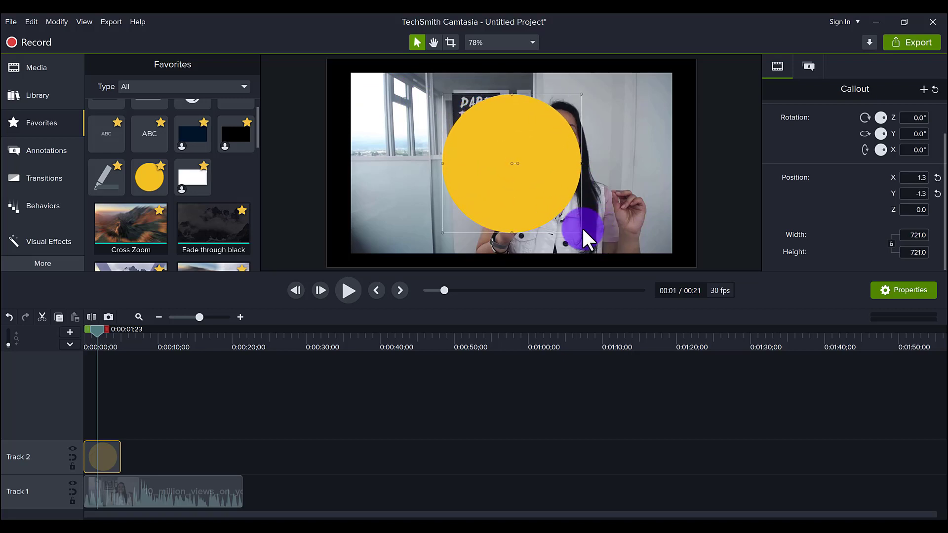
pyautogui.moveTo(496, 195); pyautogui.dragTo(539, 190)
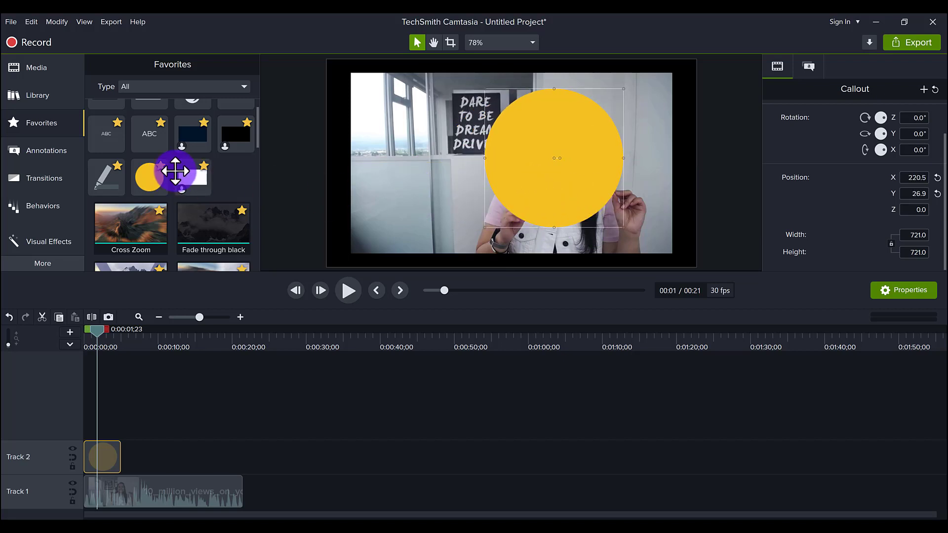
# Step: Drop Media Matte from Favorites onto the circle shape clip, in Alpha mode at 100%
pyautogui.scroll(-10, 177, 170)
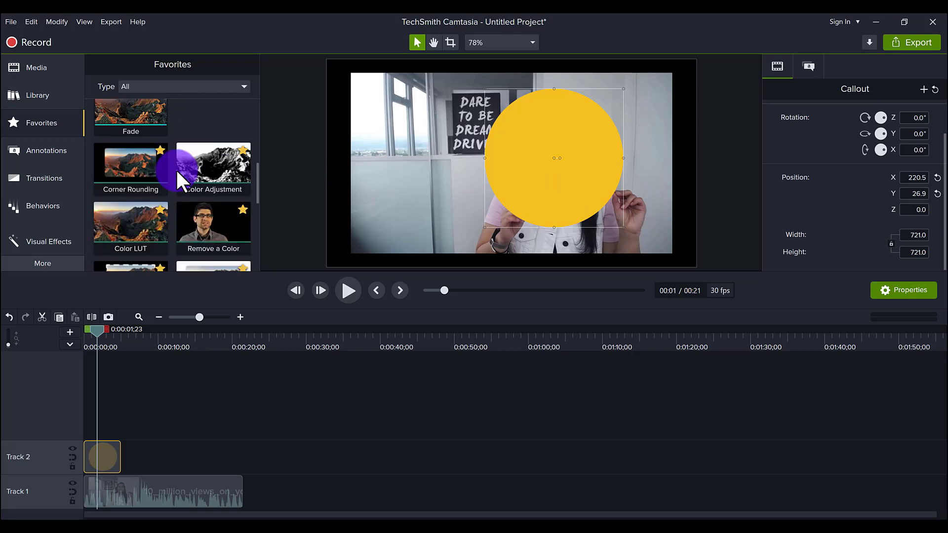
pyautogui.scroll(-3, 177, 170)
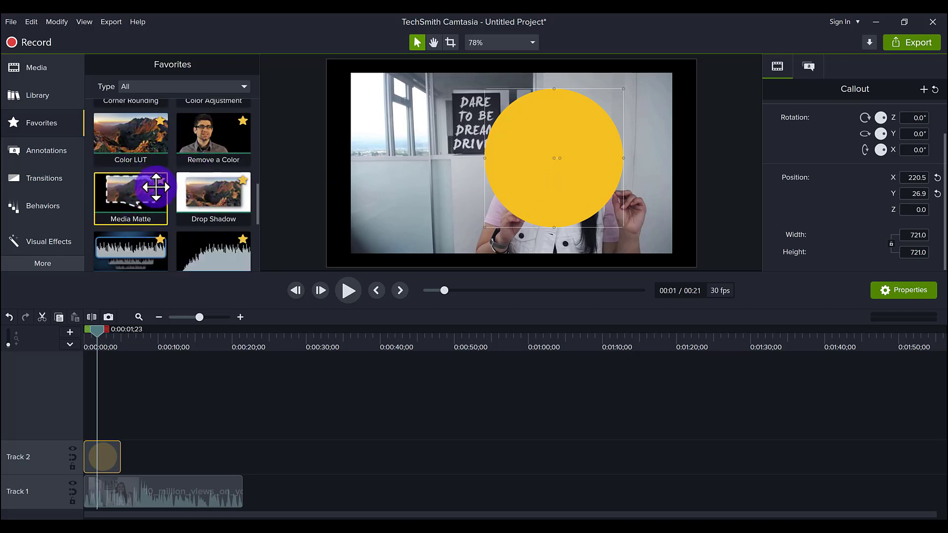
pyautogui.click(44, 249)
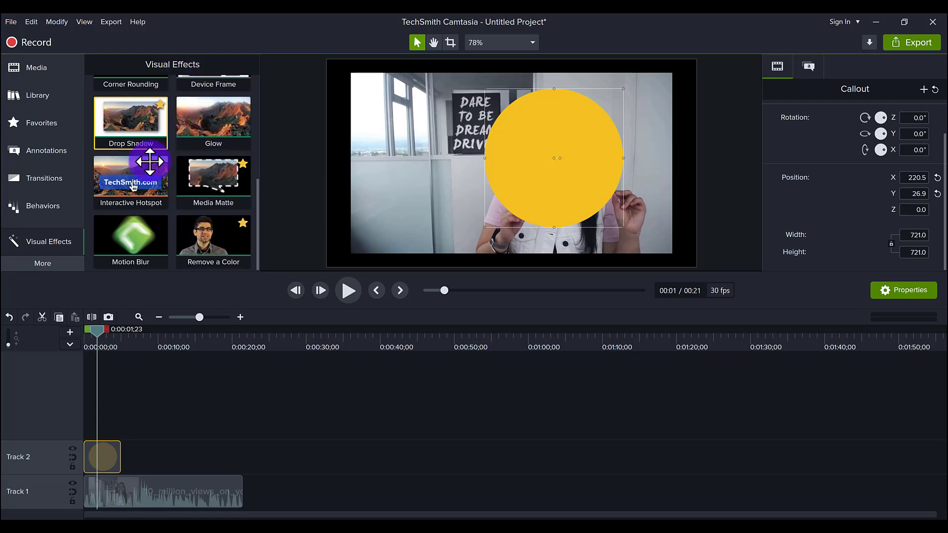
pyautogui.click(33, 116)
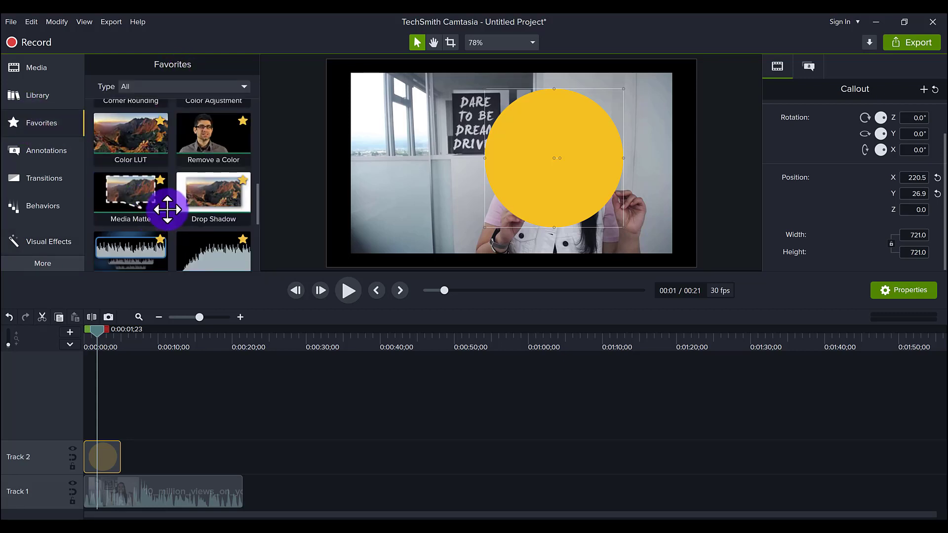
pyautogui.click(115, 204)
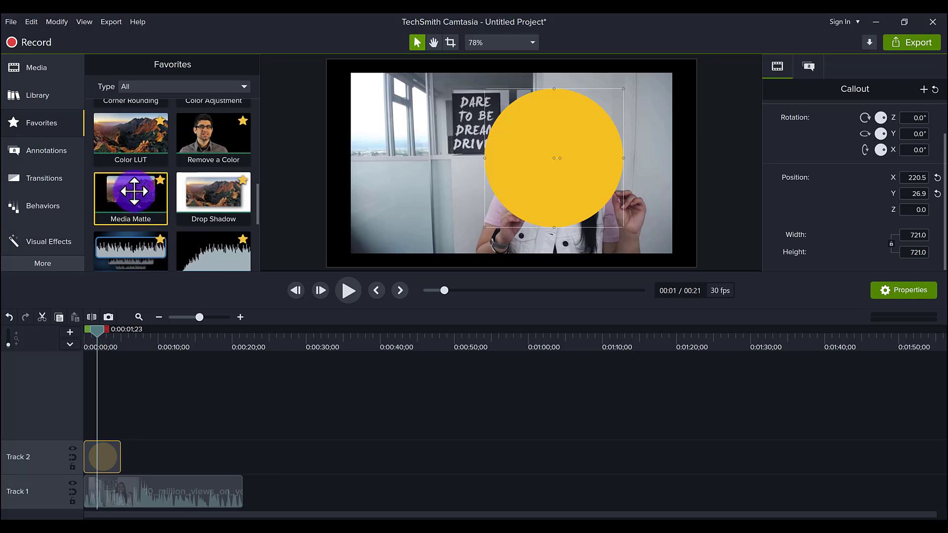
pyautogui.moveTo(133, 194); pyautogui.dragTo(103, 449)
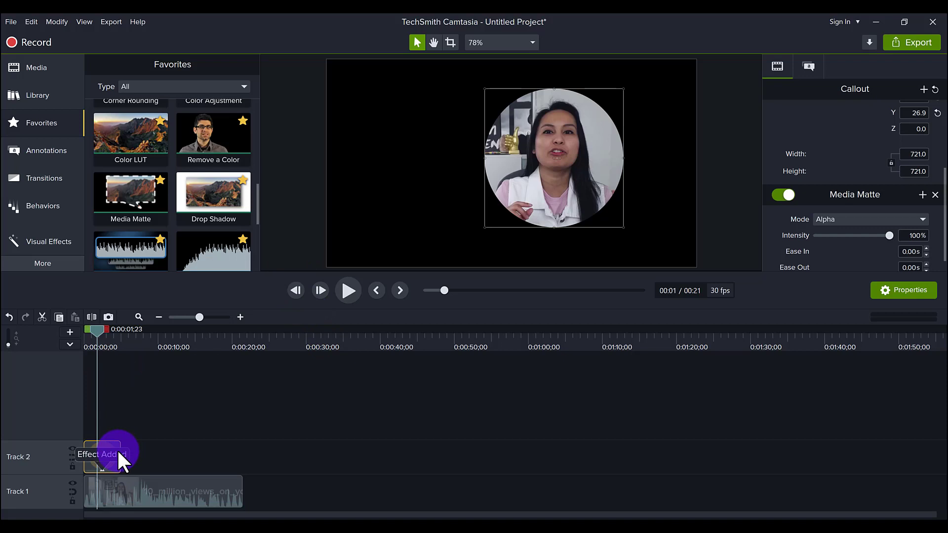
# Step: Extend the Track 2 shape clip, compare Media Matte off and on, and rewind the playhead
pyautogui.moveTo(118, 451); pyautogui.dragTo(201, 454)
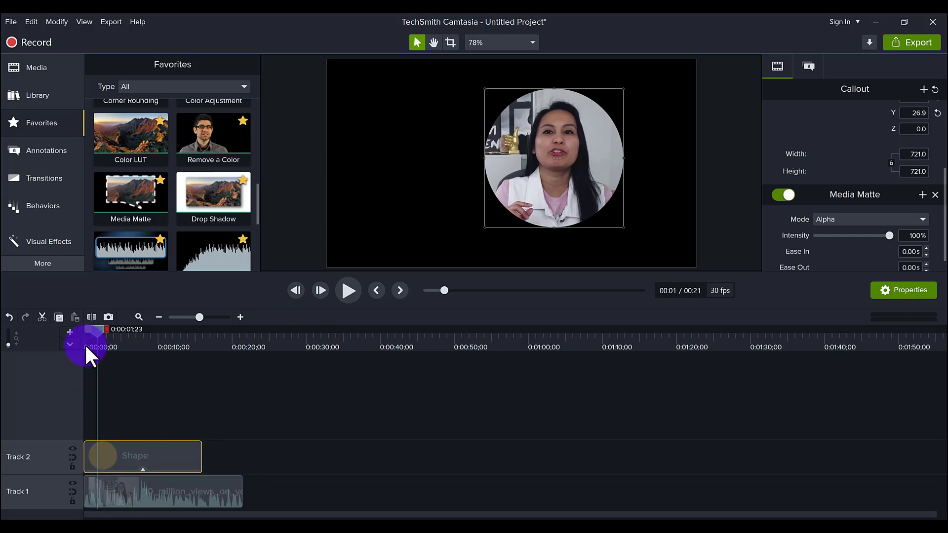
pyautogui.moveTo(105, 339)
pyautogui.mouseDown()
pyautogui.moveTo(126, 337)
pyautogui.moveTo(72, 337)
pyautogui.moveTo(110, 327)
pyautogui.mouseUp()
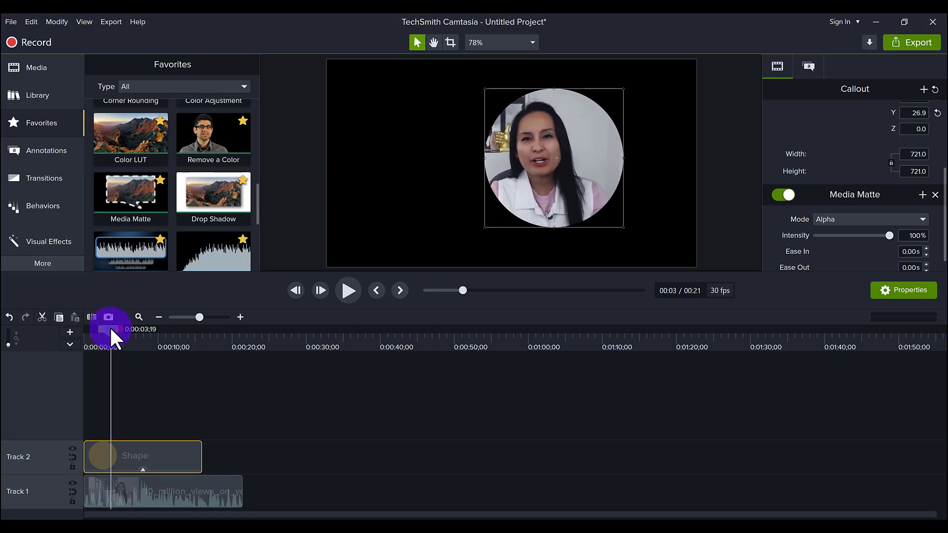
pyautogui.click(779, 196)
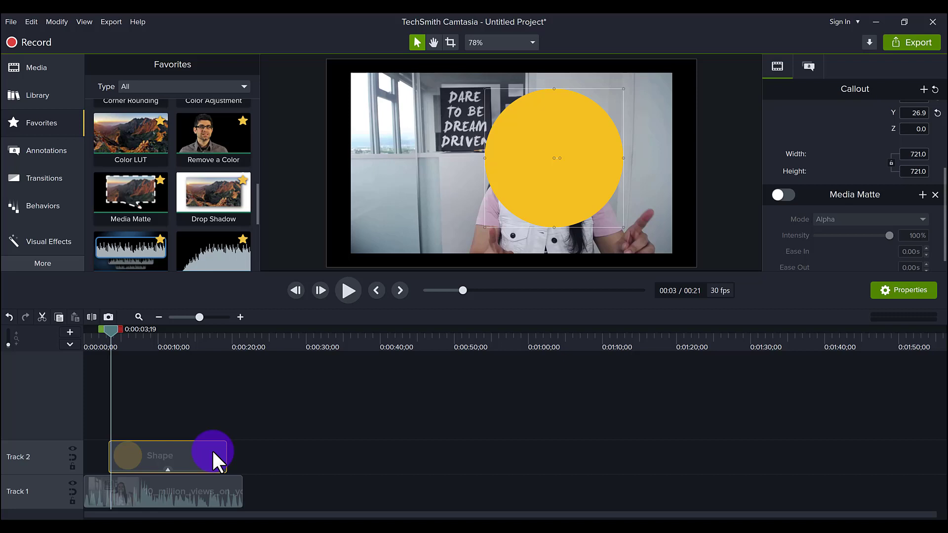
pyautogui.moveTo(213, 452); pyautogui.dragTo(116, 453)
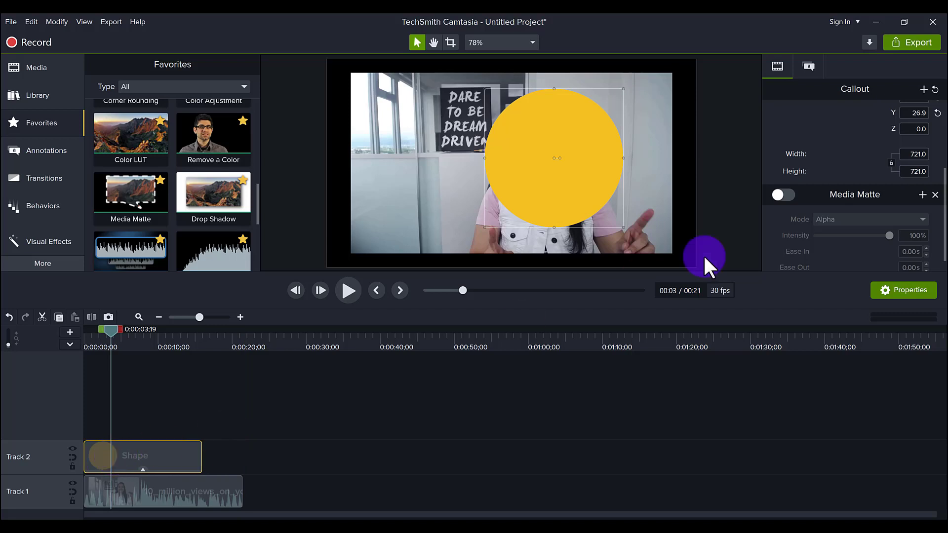
pyautogui.click(792, 197)
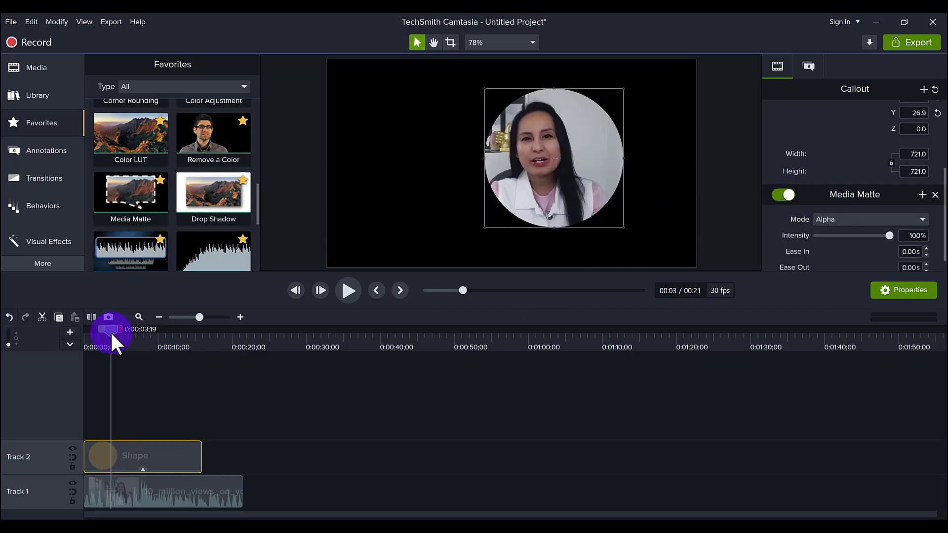
pyautogui.moveTo(108, 330); pyautogui.dragTo(98, 358)
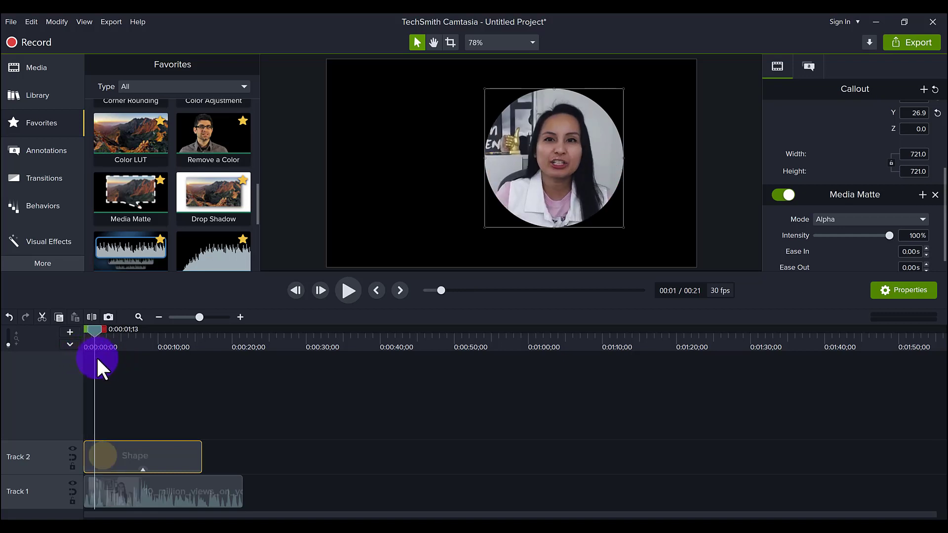
# Step: Browse the Annotations shapes, then drag the circle Shape clip on Track 2 to start later
pyautogui.scroll(3, 202, 233)
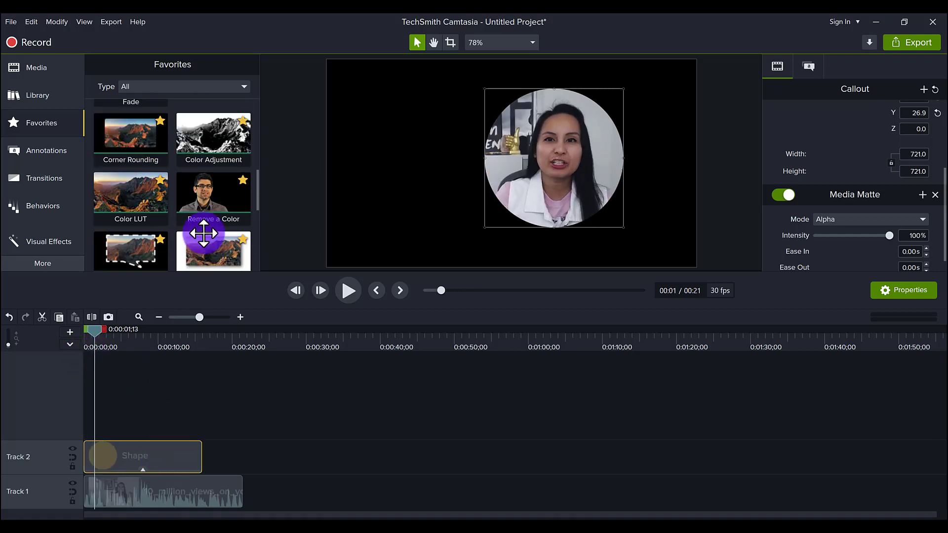
pyautogui.scroll(5, 213, 213)
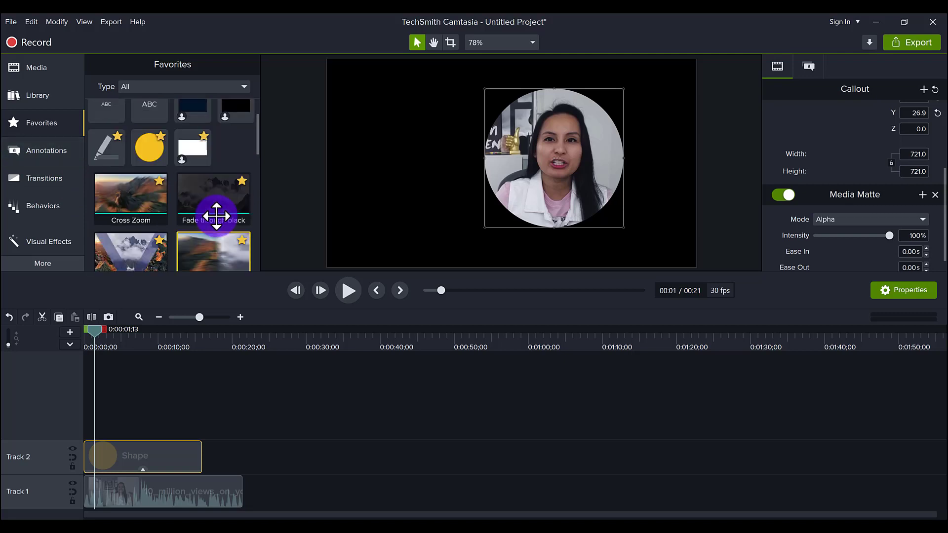
pyautogui.click(43, 151)
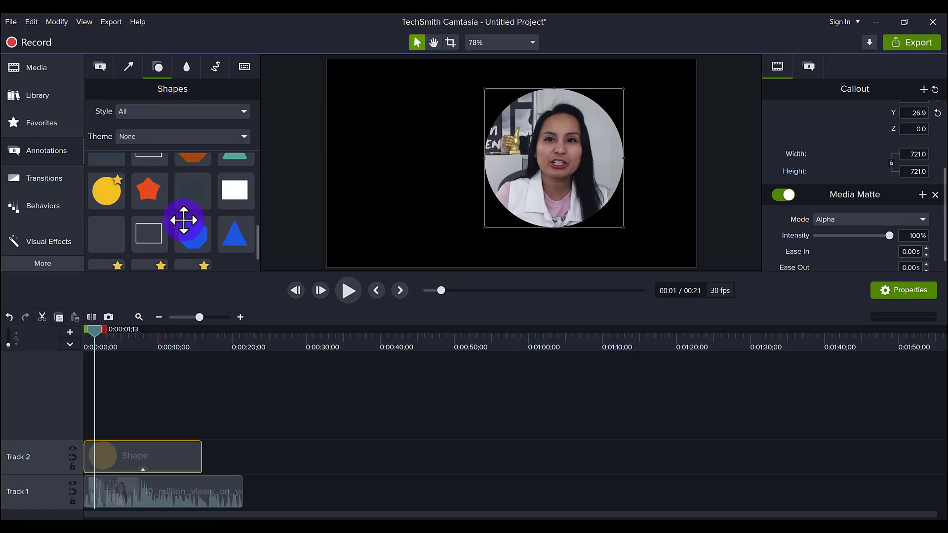
pyautogui.scroll(5, 186, 224)
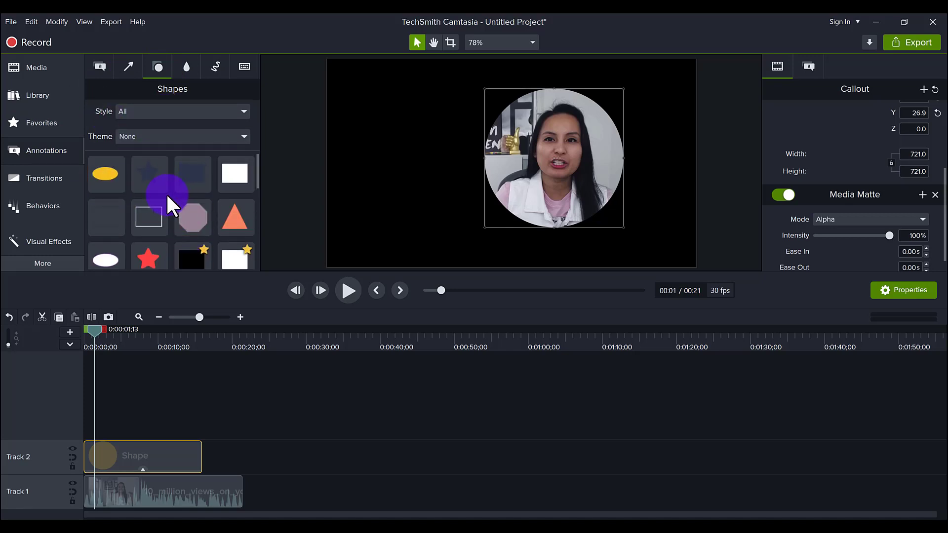
pyautogui.scroll(-1, 195, 193)
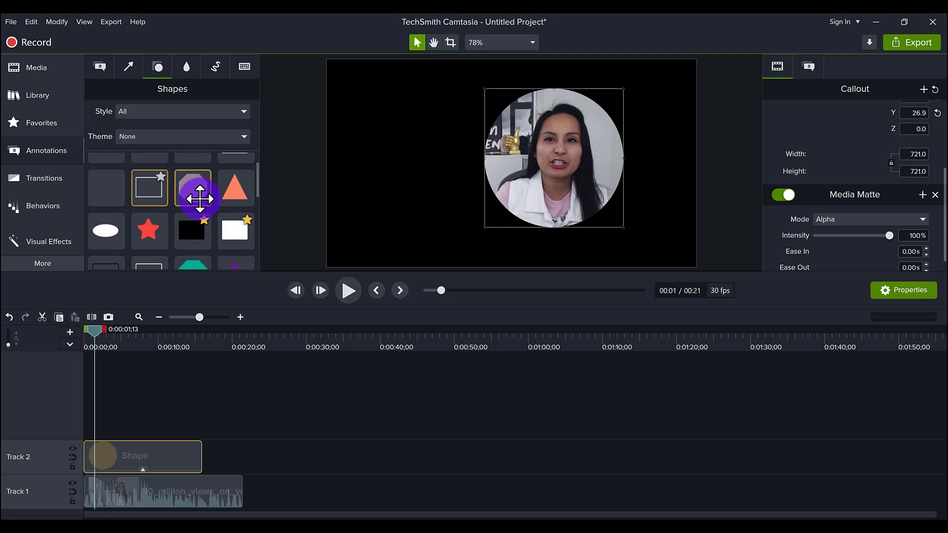
pyautogui.scroll(-1, 223, 201)
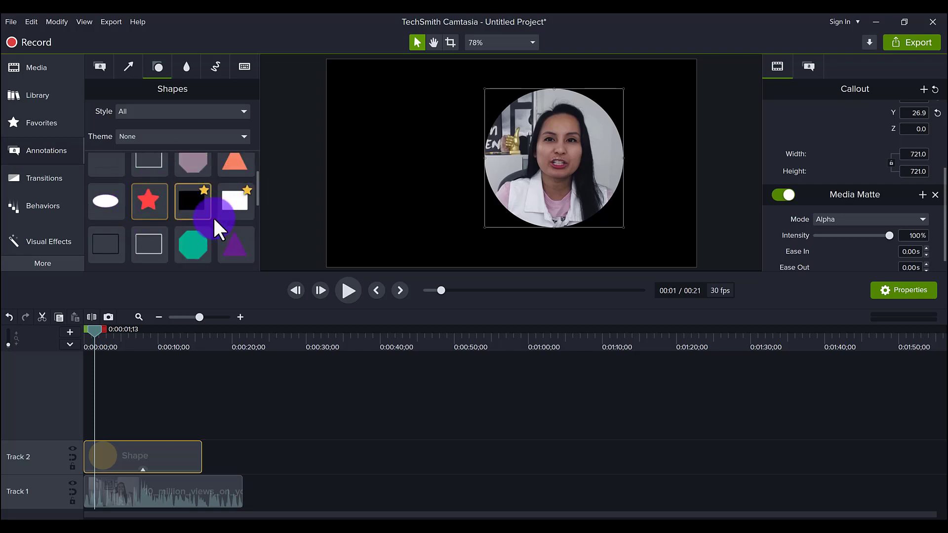
pyautogui.scroll(-2, 210, 217)
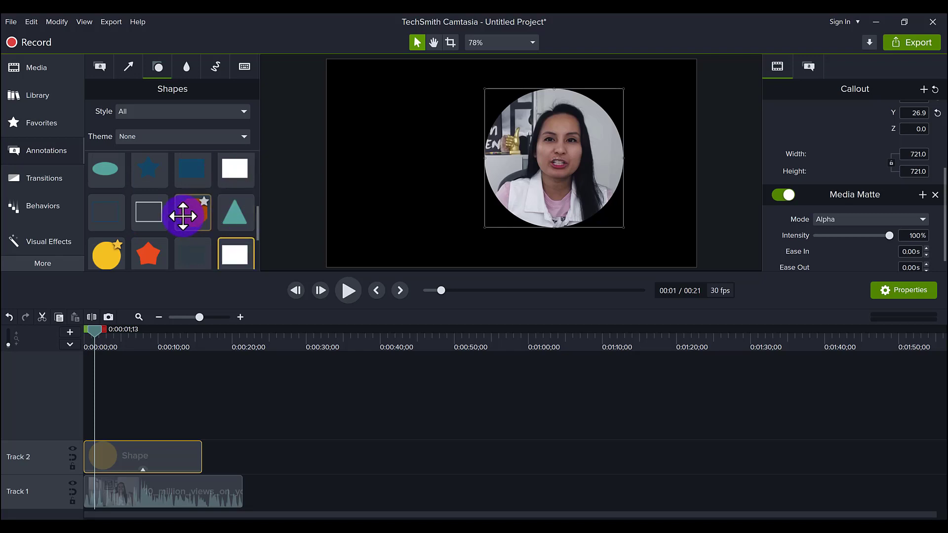
pyautogui.scroll(-1, 183, 212)
pyautogui.scroll(-1, 179, 218)
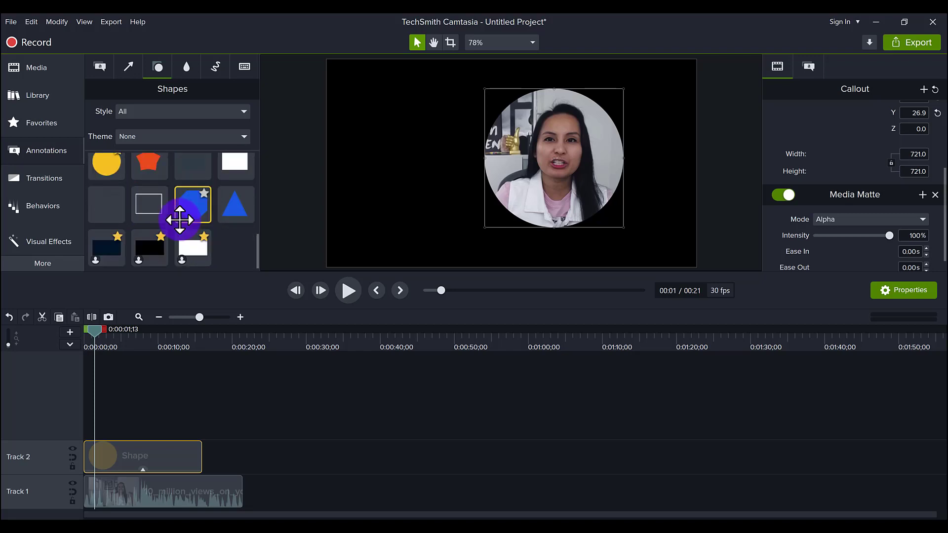
pyautogui.scroll(1, 179, 219)
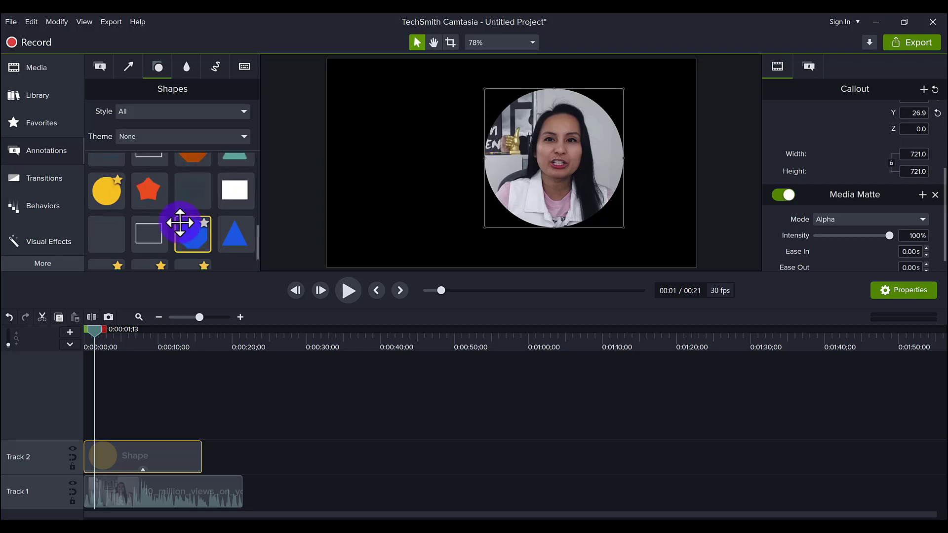
pyautogui.moveTo(184, 238); pyautogui.dragTo(199, 400)
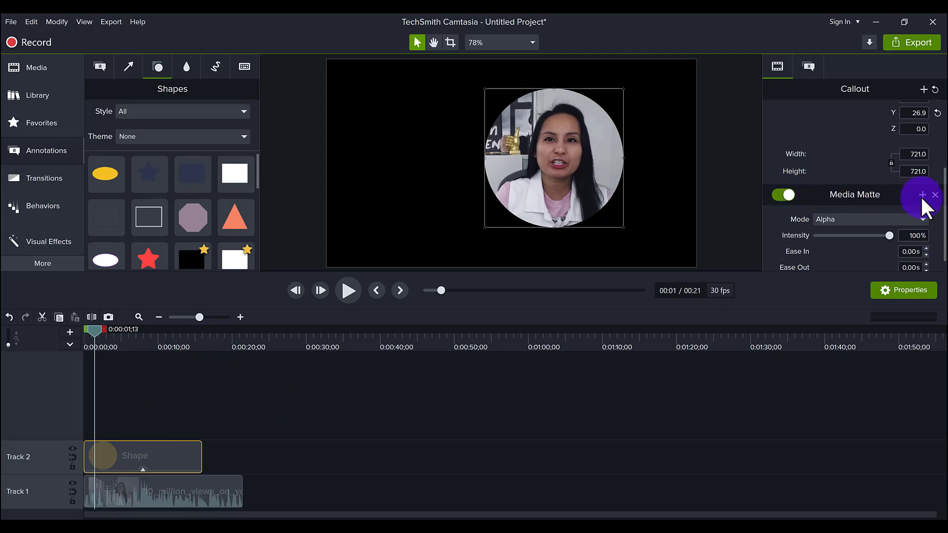
pyautogui.moveTo(155, 452); pyautogui.dragTo(198, 455)
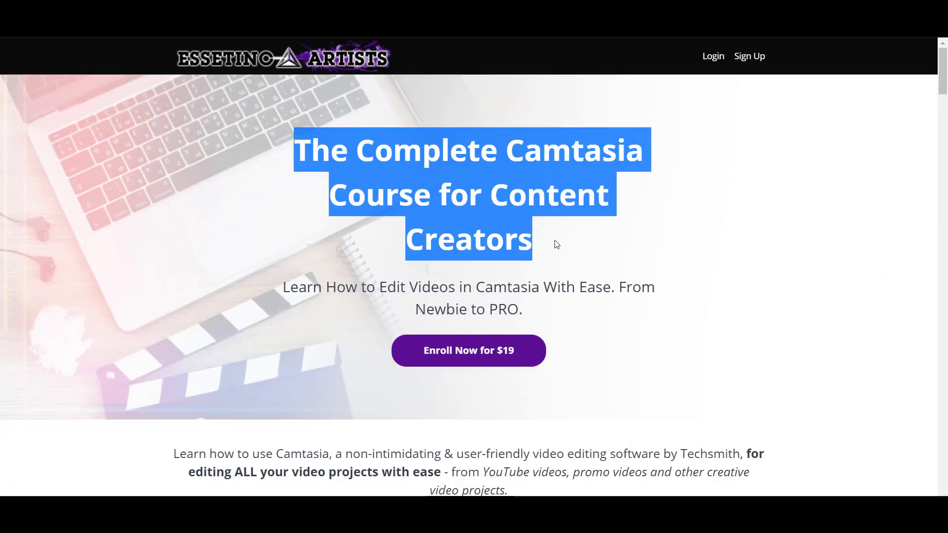
pyautogui.click(581, 331)
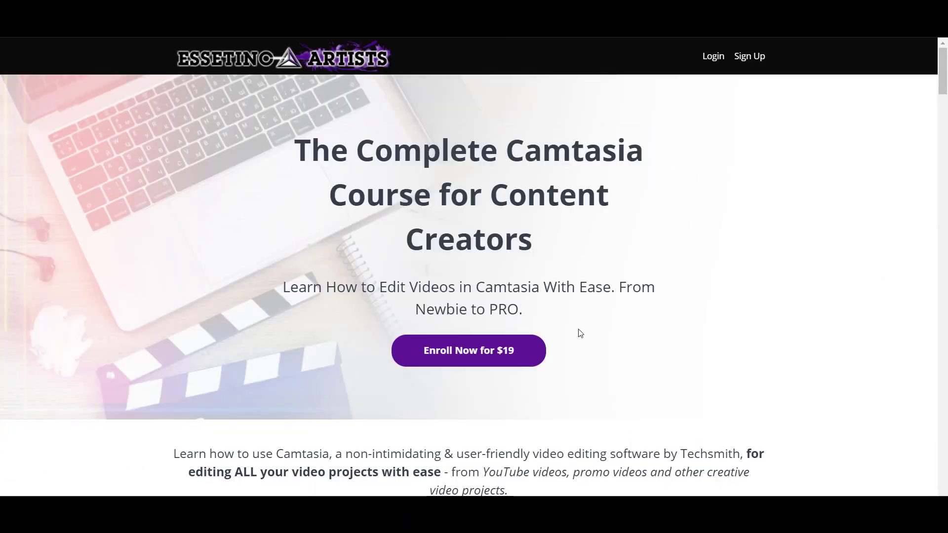
pyautogui.scroll(-2, 580, 333)
pyautogui.scroll(-7, 580, 333)
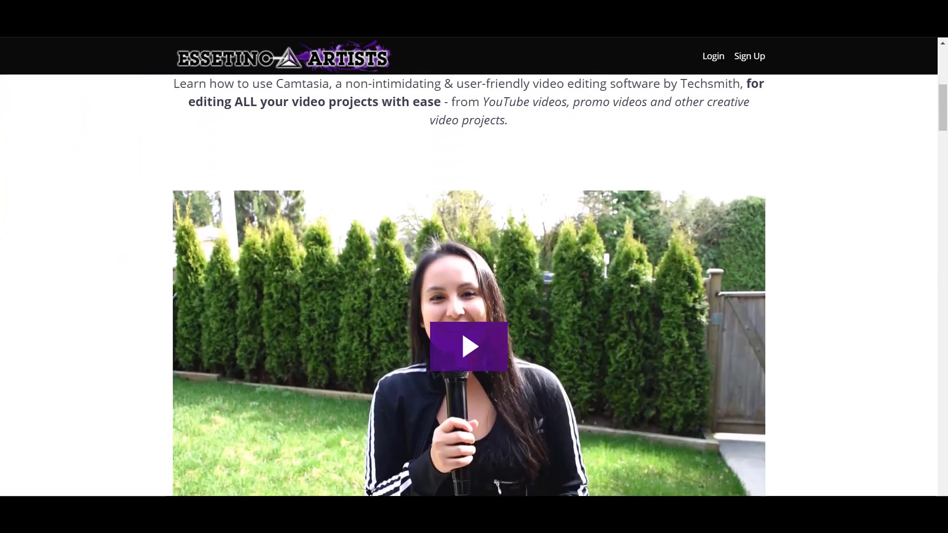
pyautogui.scroll(-5, 579, 332)
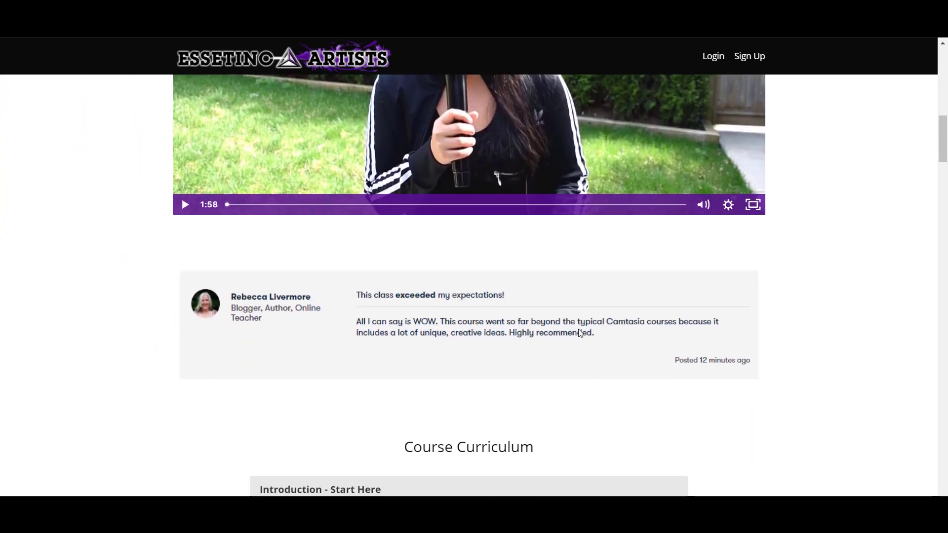
pyautogui.scroll(-7, 580, 334)
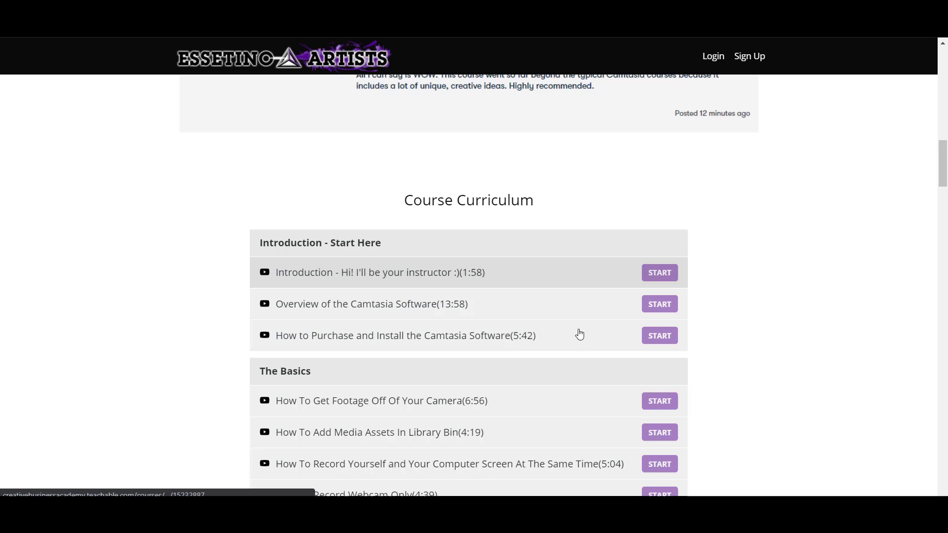
pyautogui.scroll(-5, 580, 334)
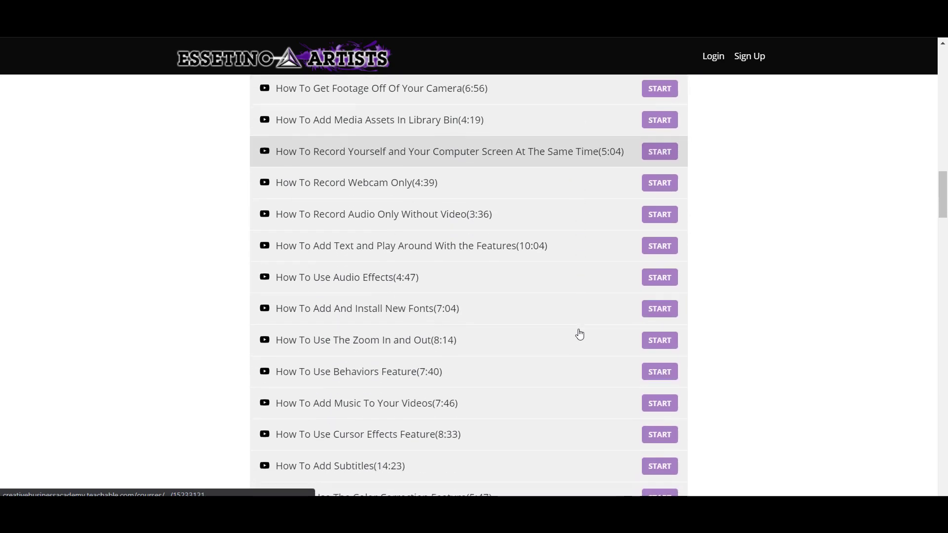
pyautogui.scroll(-5, 580, 335)
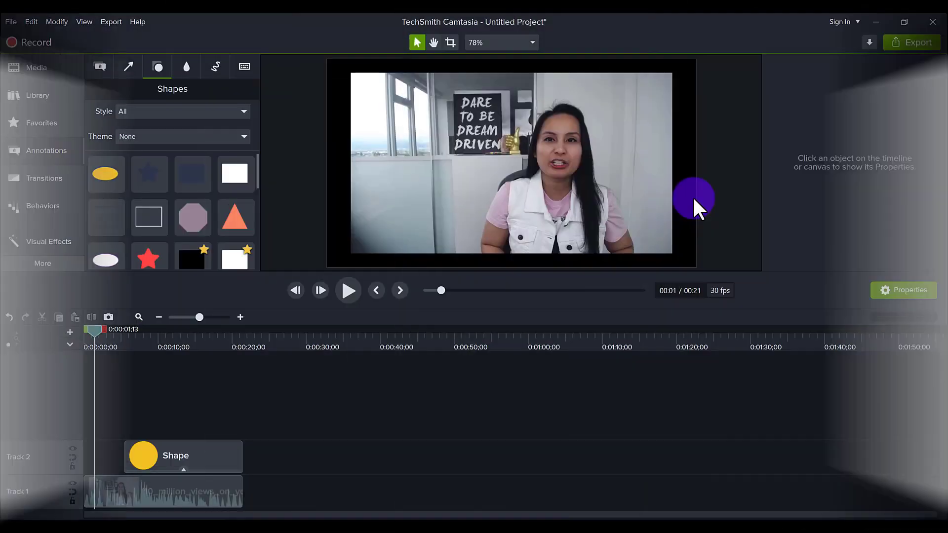